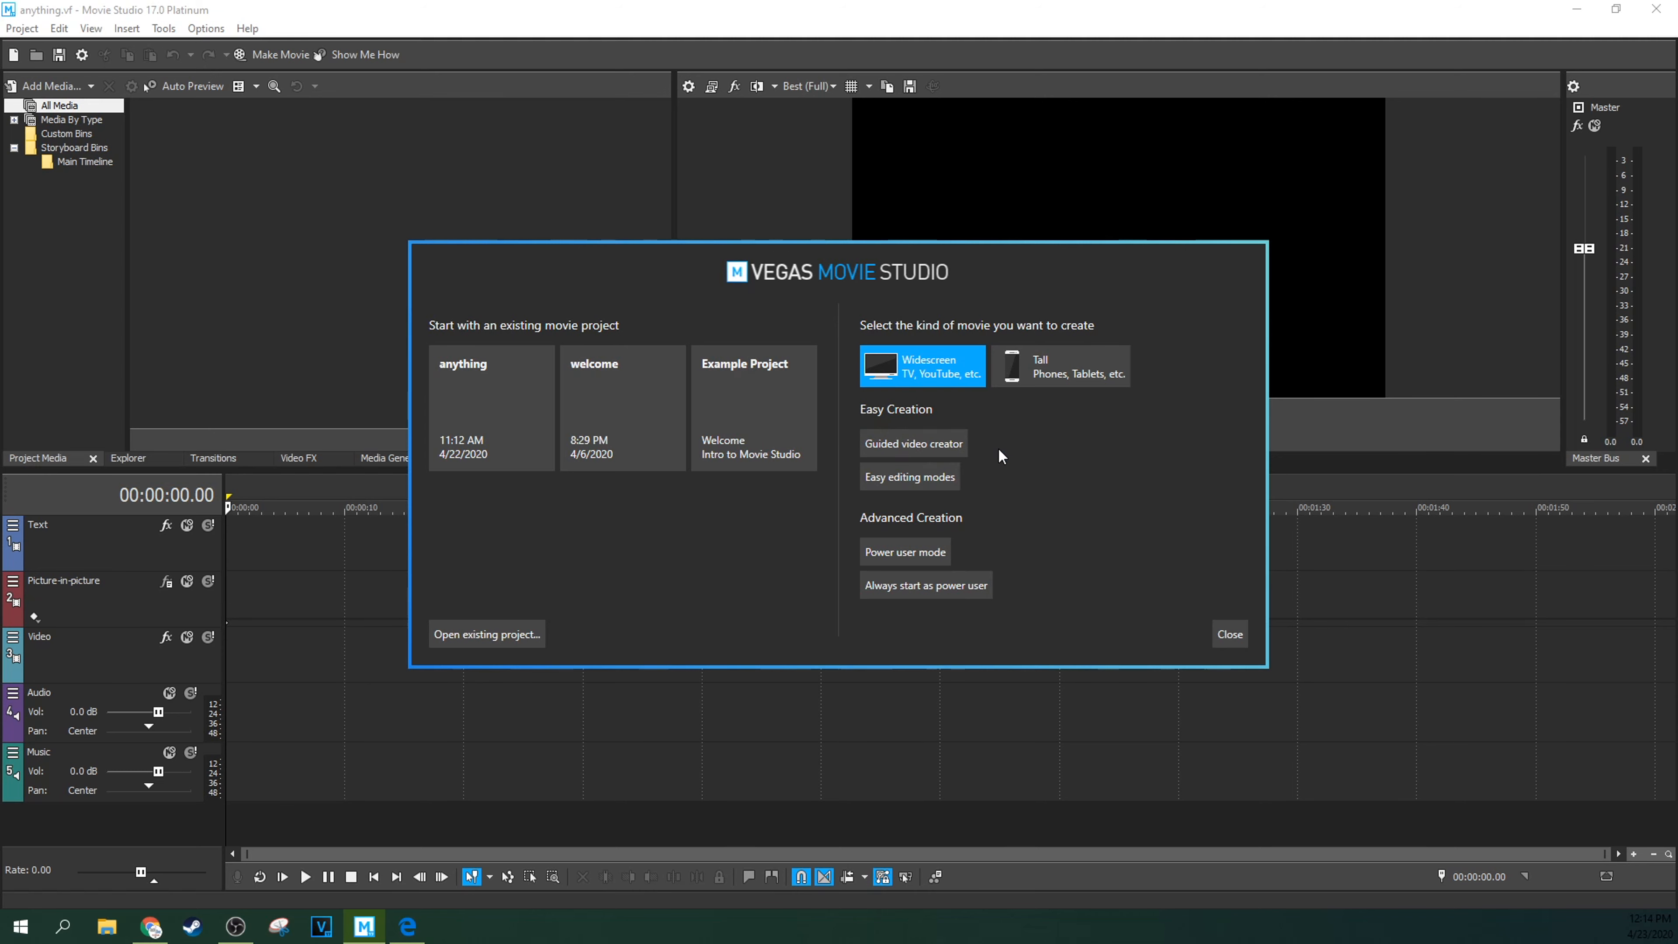
# - Start a widescreen movie in the guided video creator and add C0308.MP4 from the Good Raws folder
pyautogui.click(943, 448)
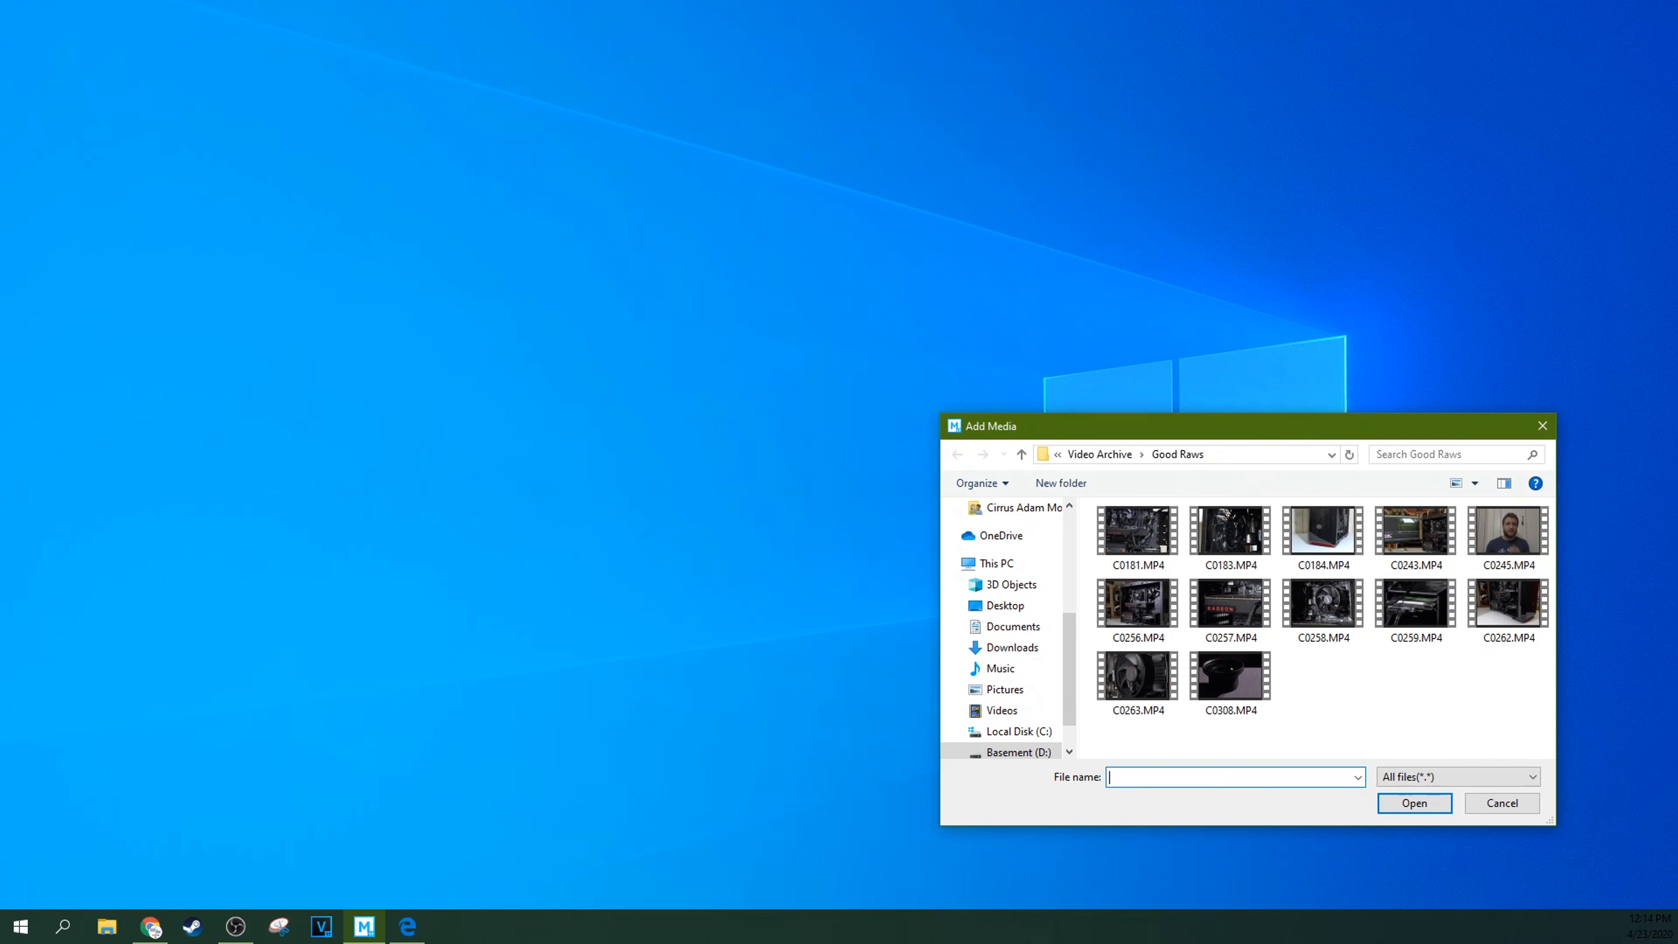
pyautogui.click(1383, 449)
pyautogui.click(1253, 710)
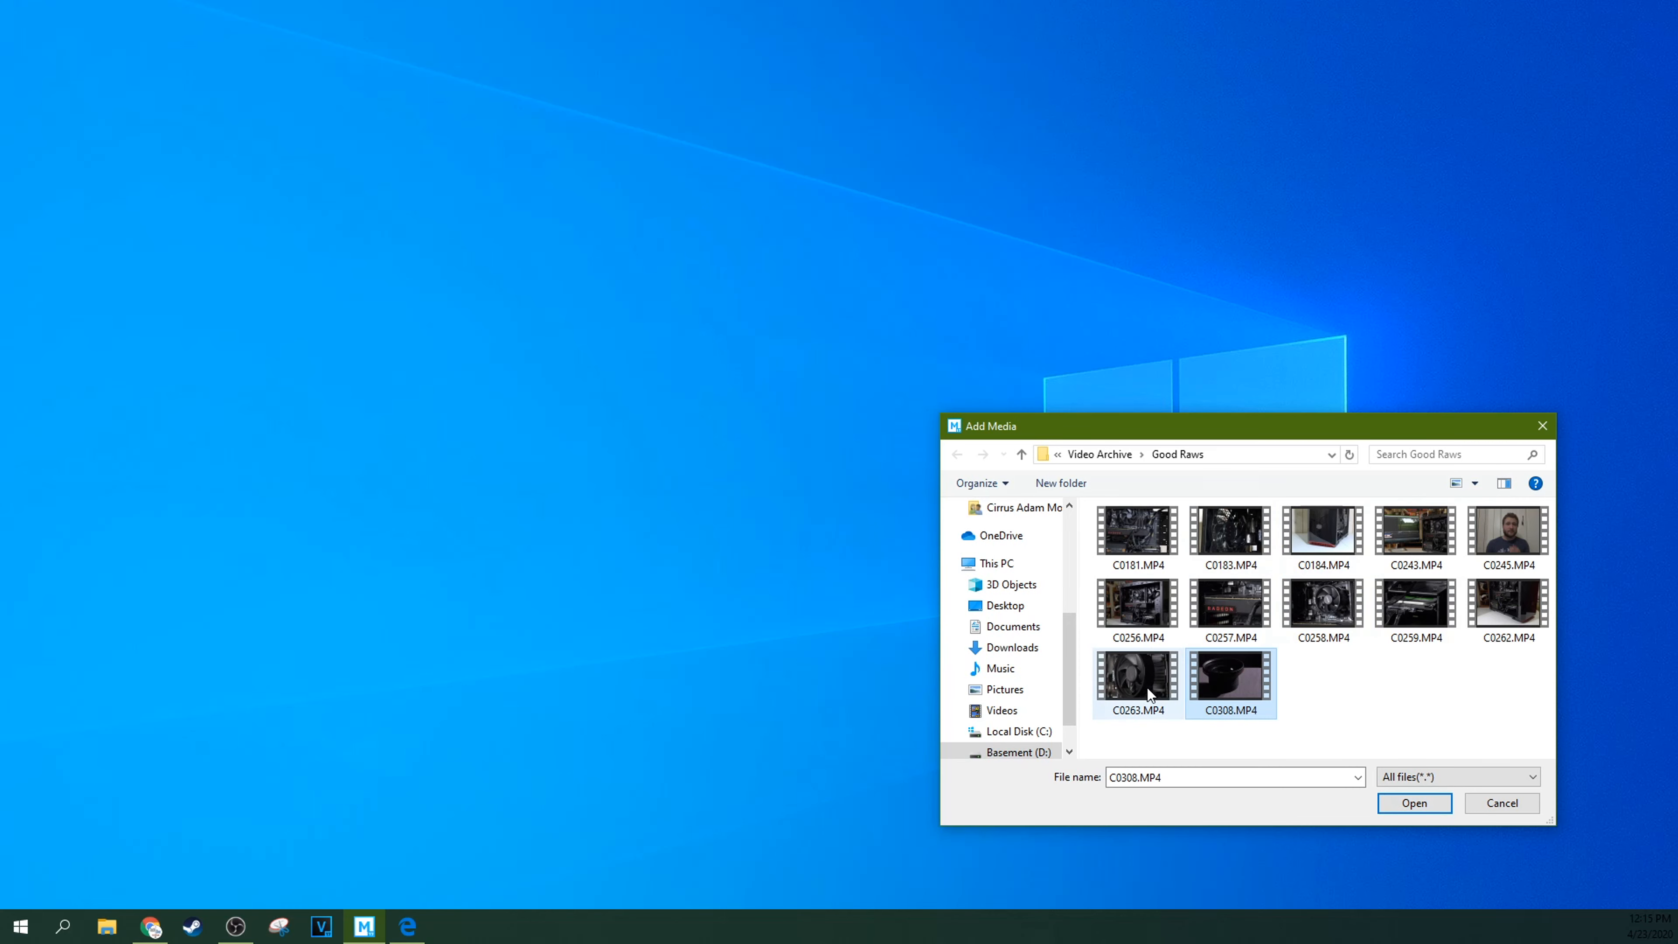
pyautogui.click(1413, 803)
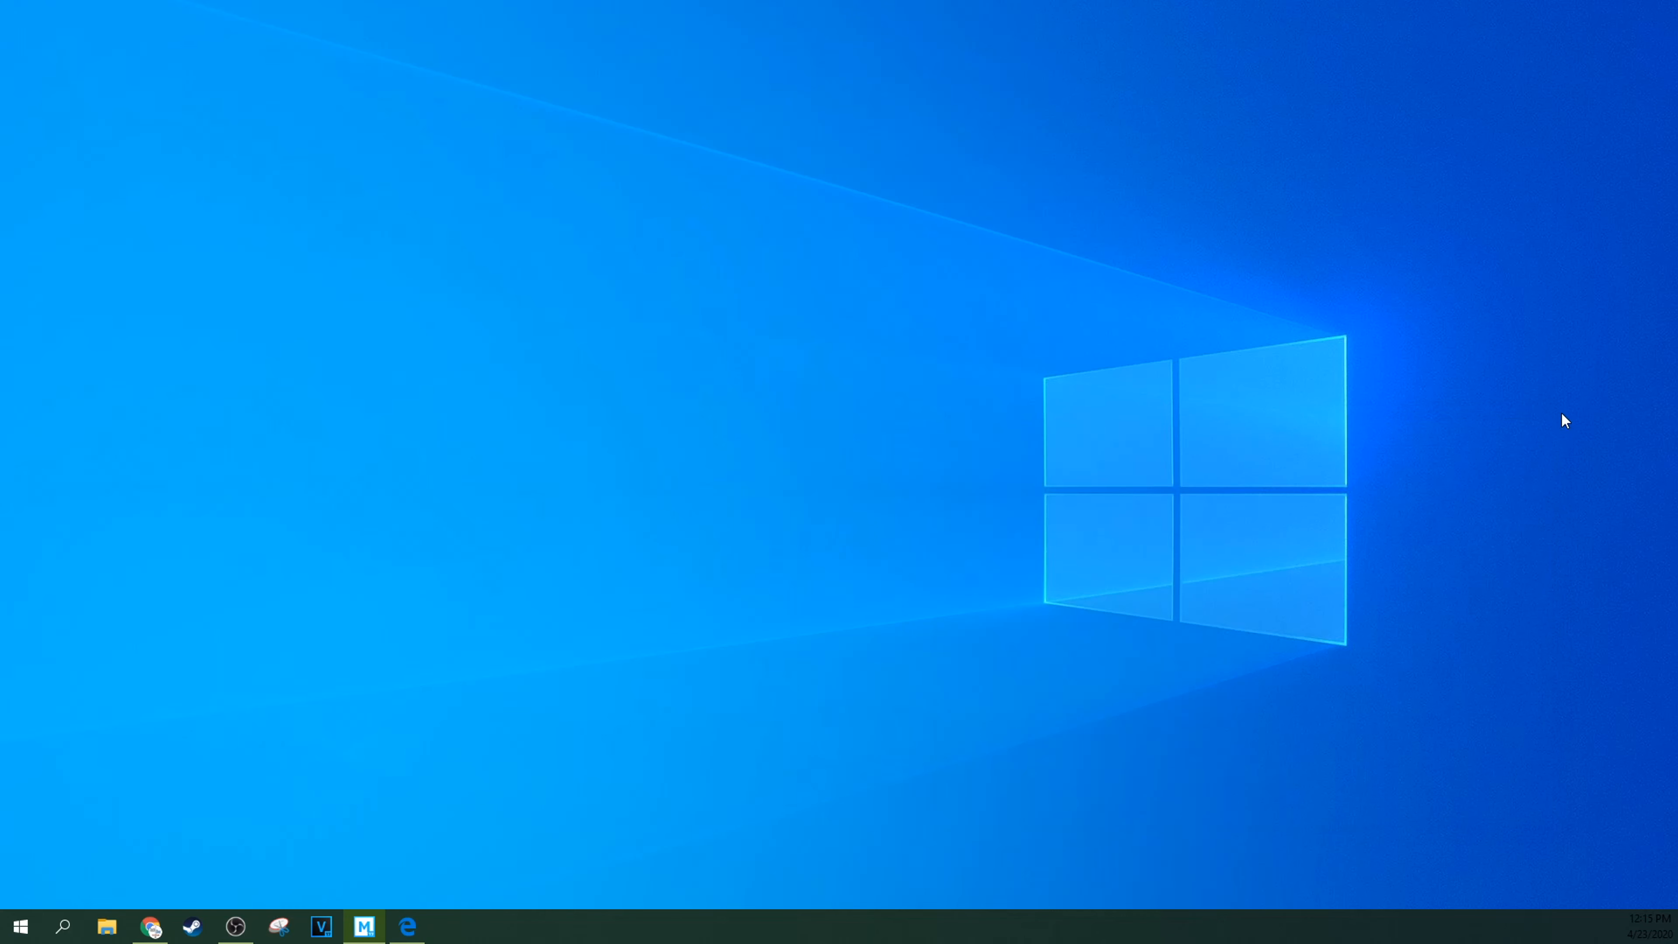
pyautogui.moveTo(1292, 313); pyautogui.dragTo(542, 5)
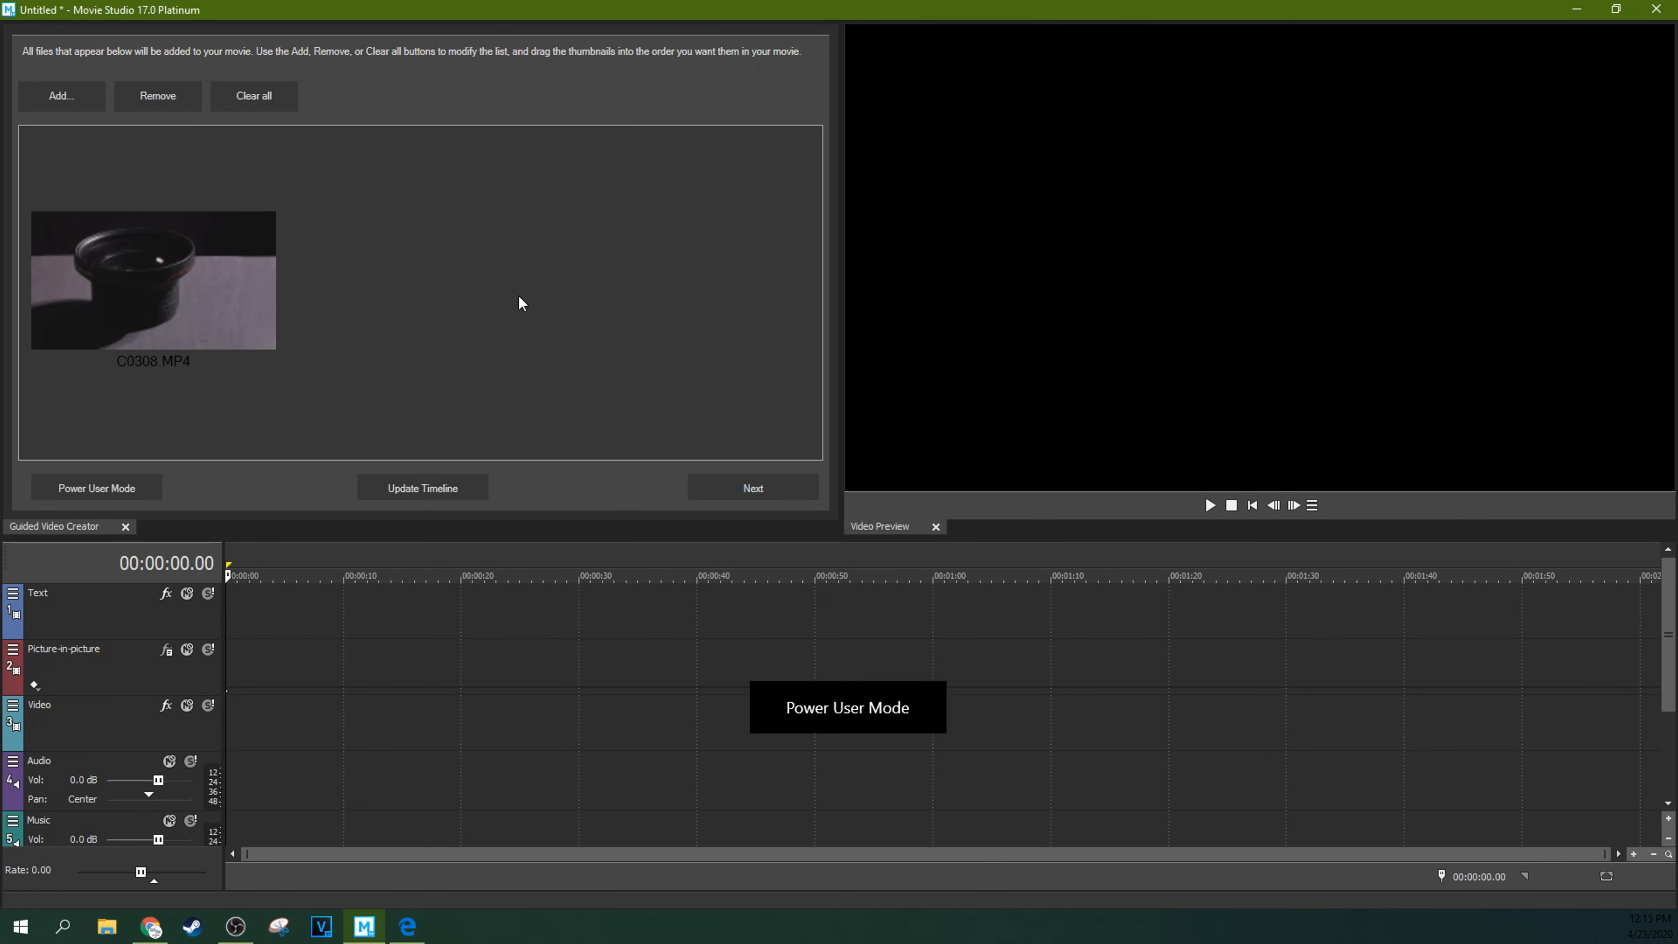
pyautogui.moveTo(505, 14); pyautogui.dragTo(562, 3)
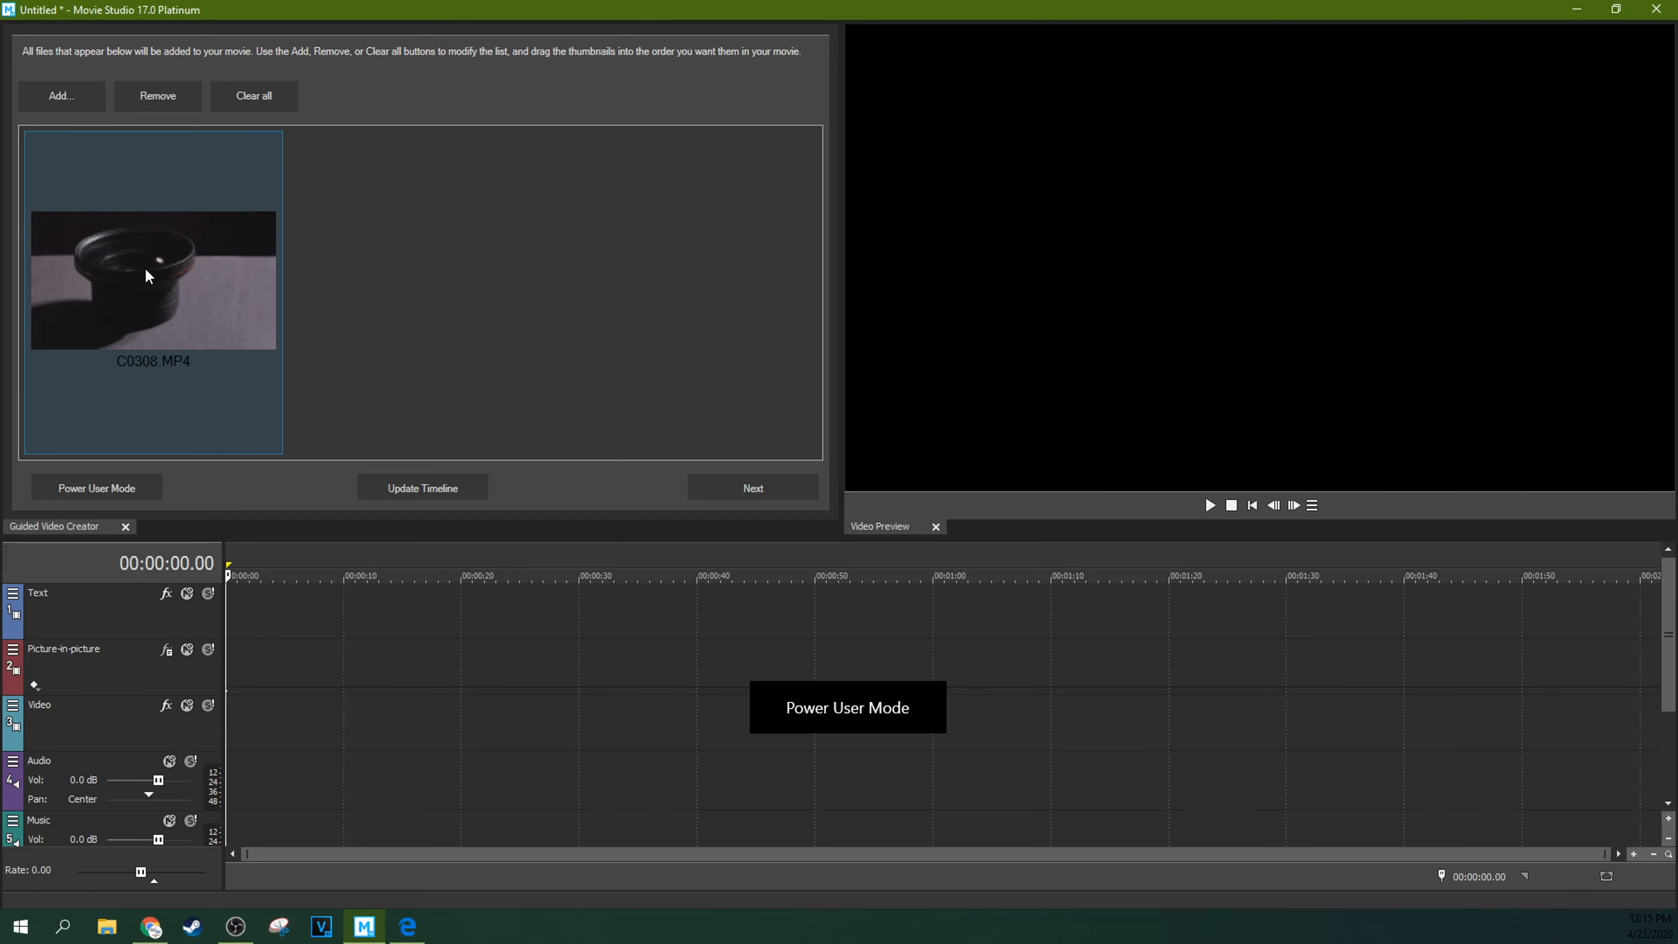
# - Add the clip C0245.MP4 to the movie's media list
pyautogui.click(79, 97)
pyautogui.click(191, 277)
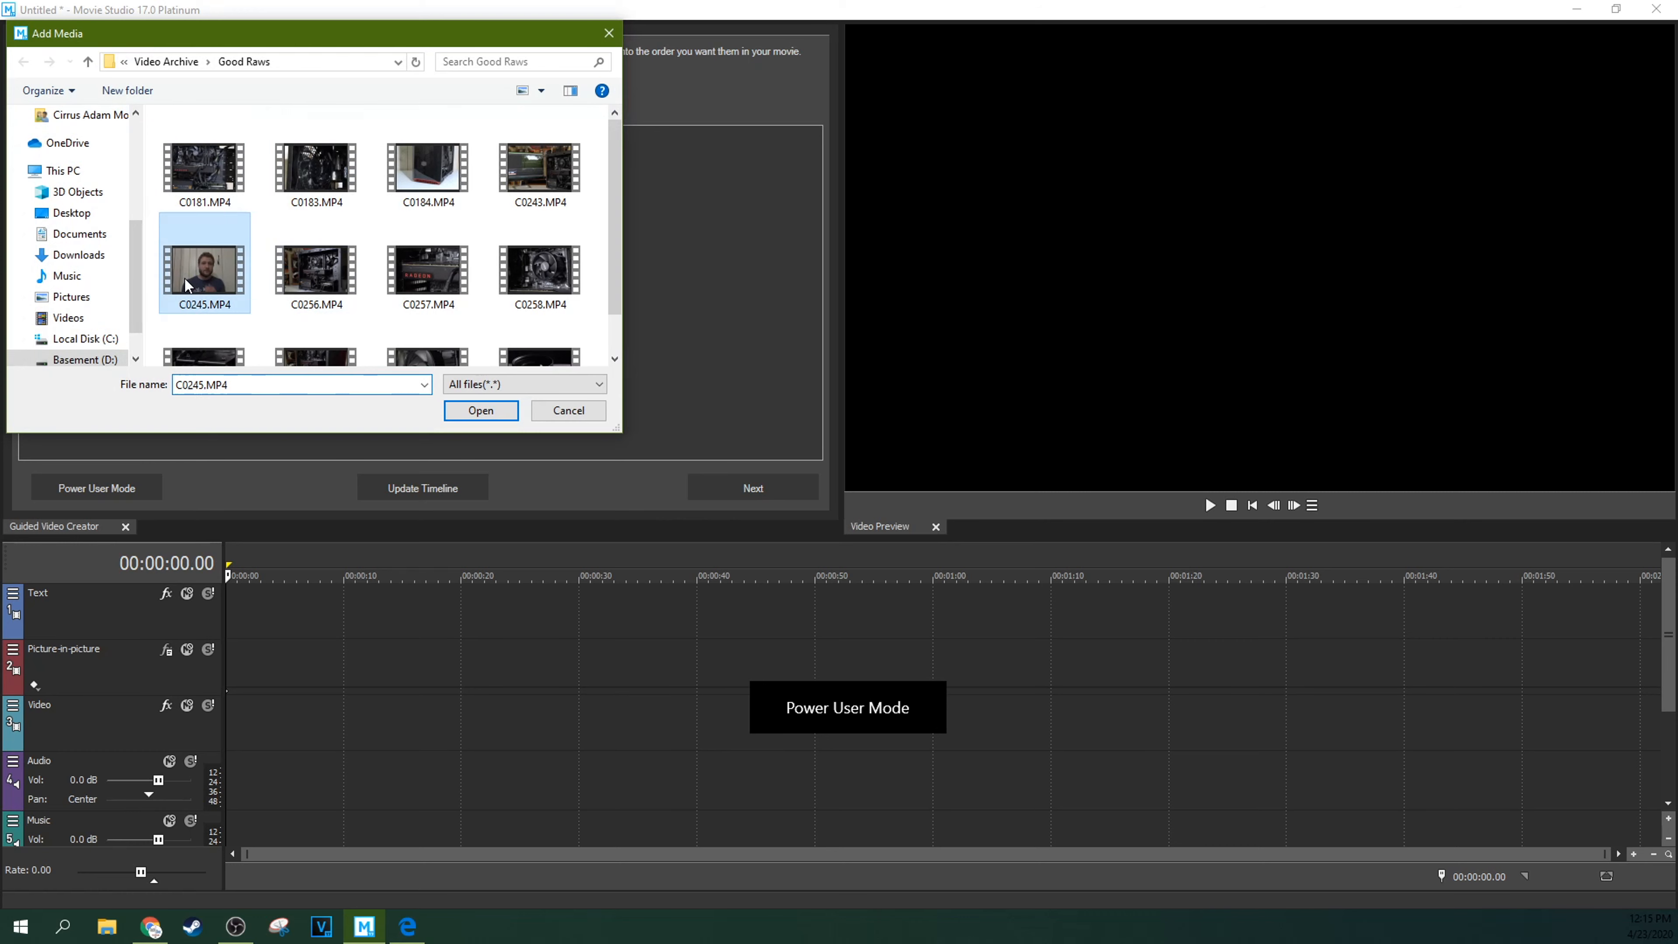
pyautogui.click(477, 410)
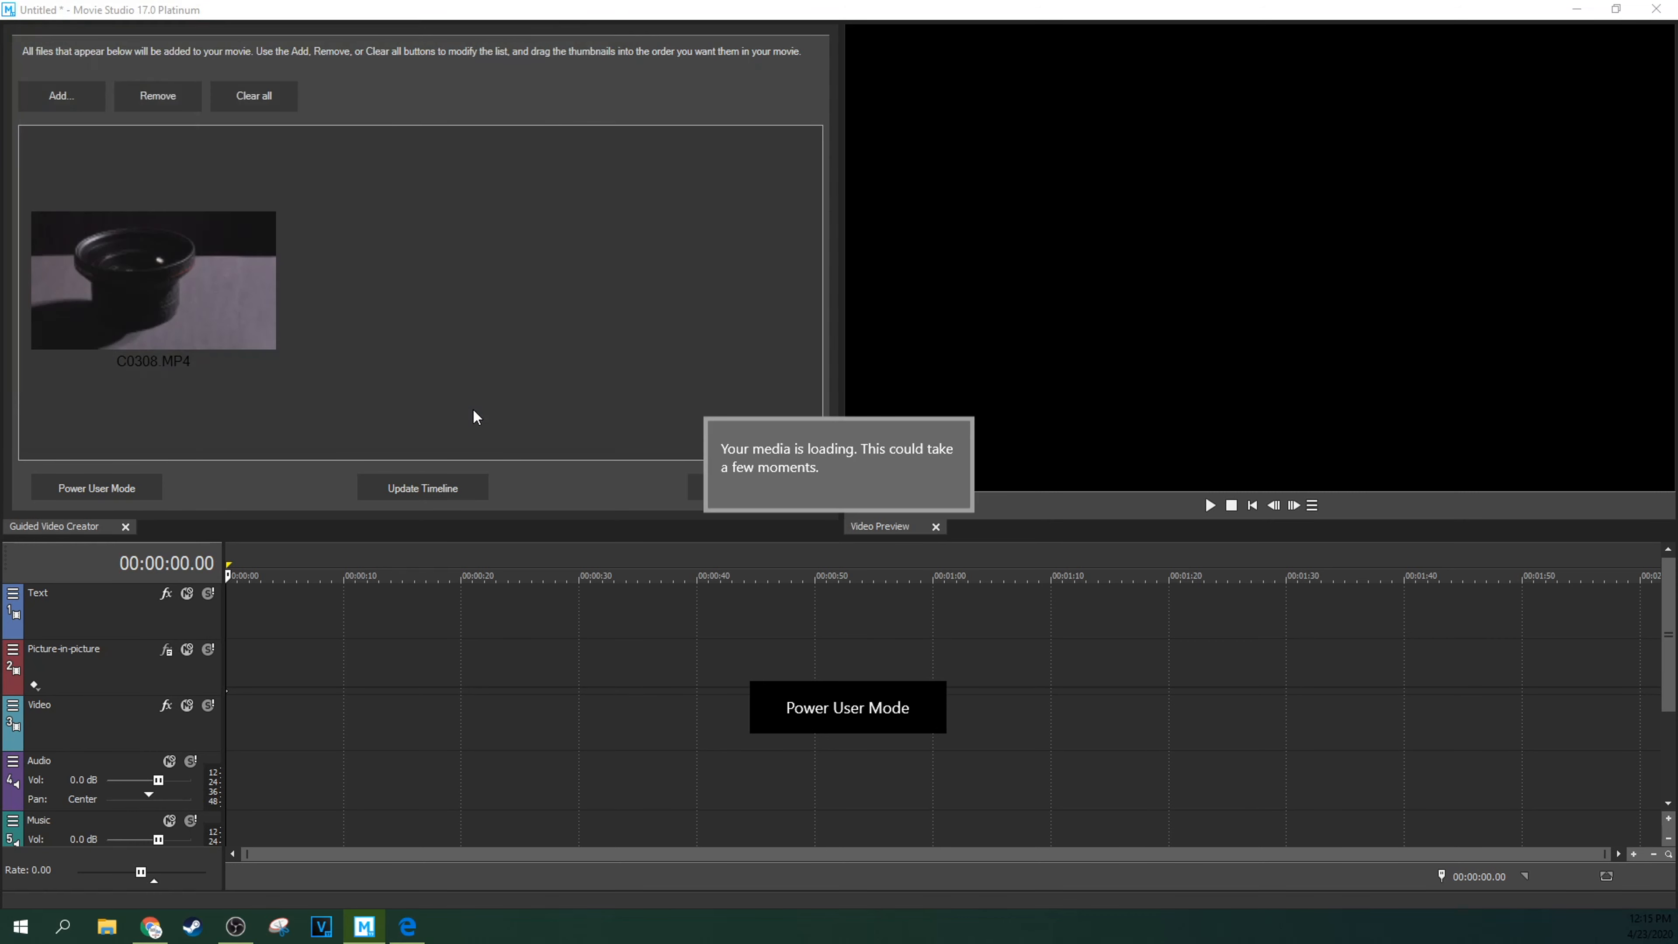
# - Add the clip C0184.MP4 to the media list and update the timeline with the listed clips
pyautogui.click(60, 96)
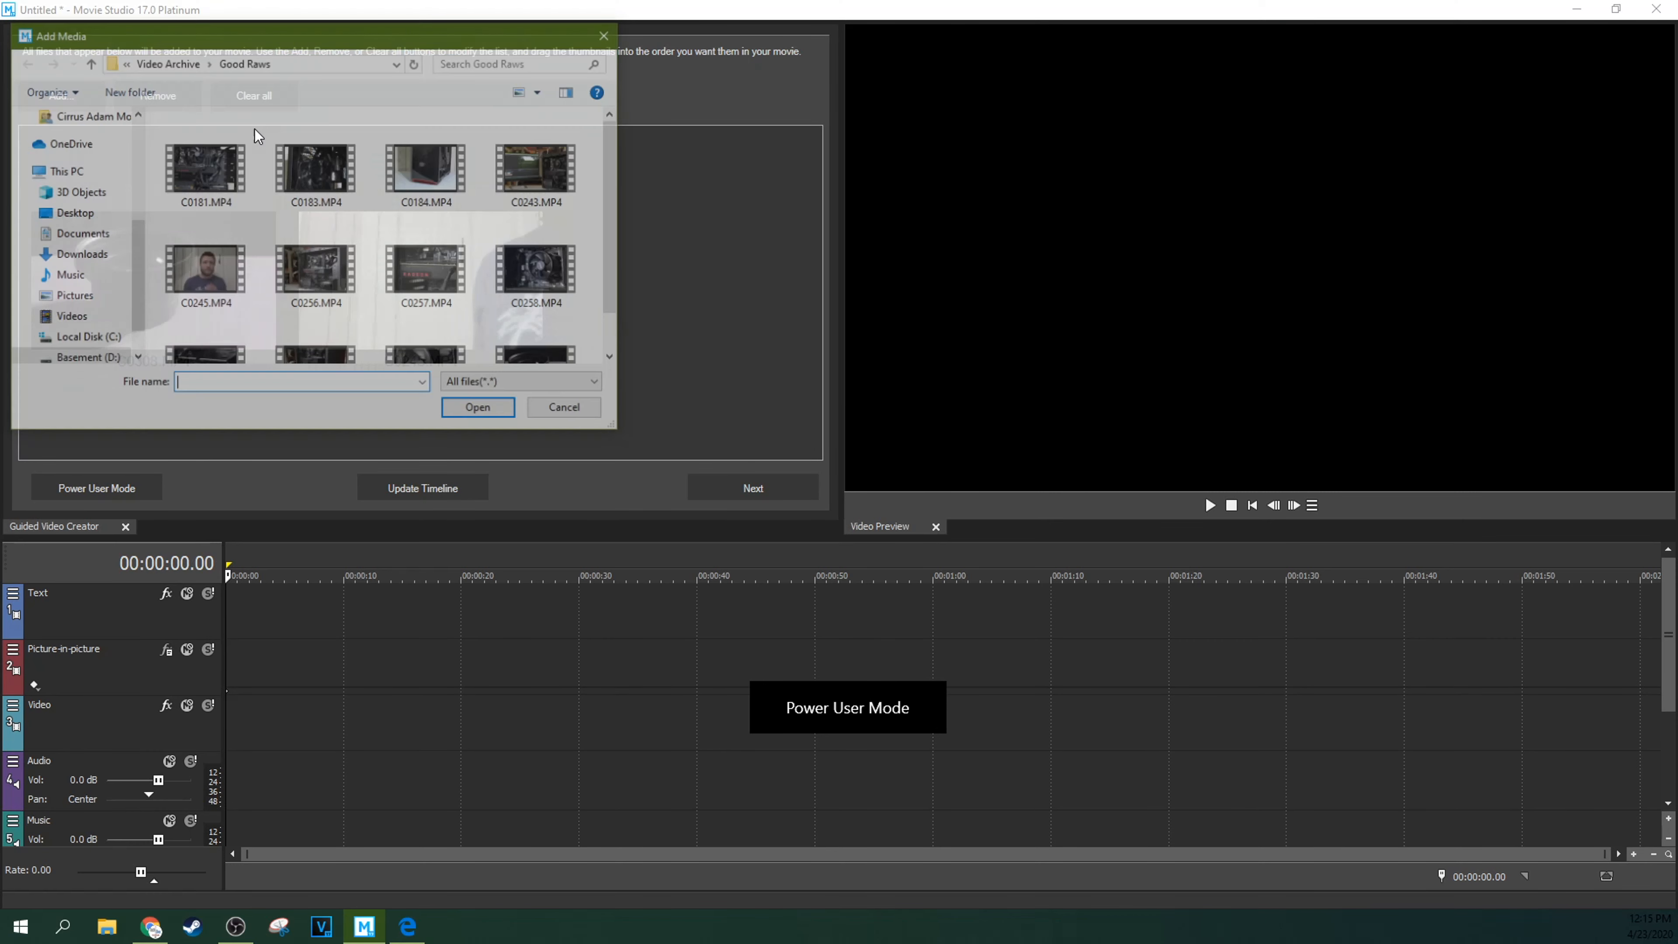
pyautogui.click(517, 174)
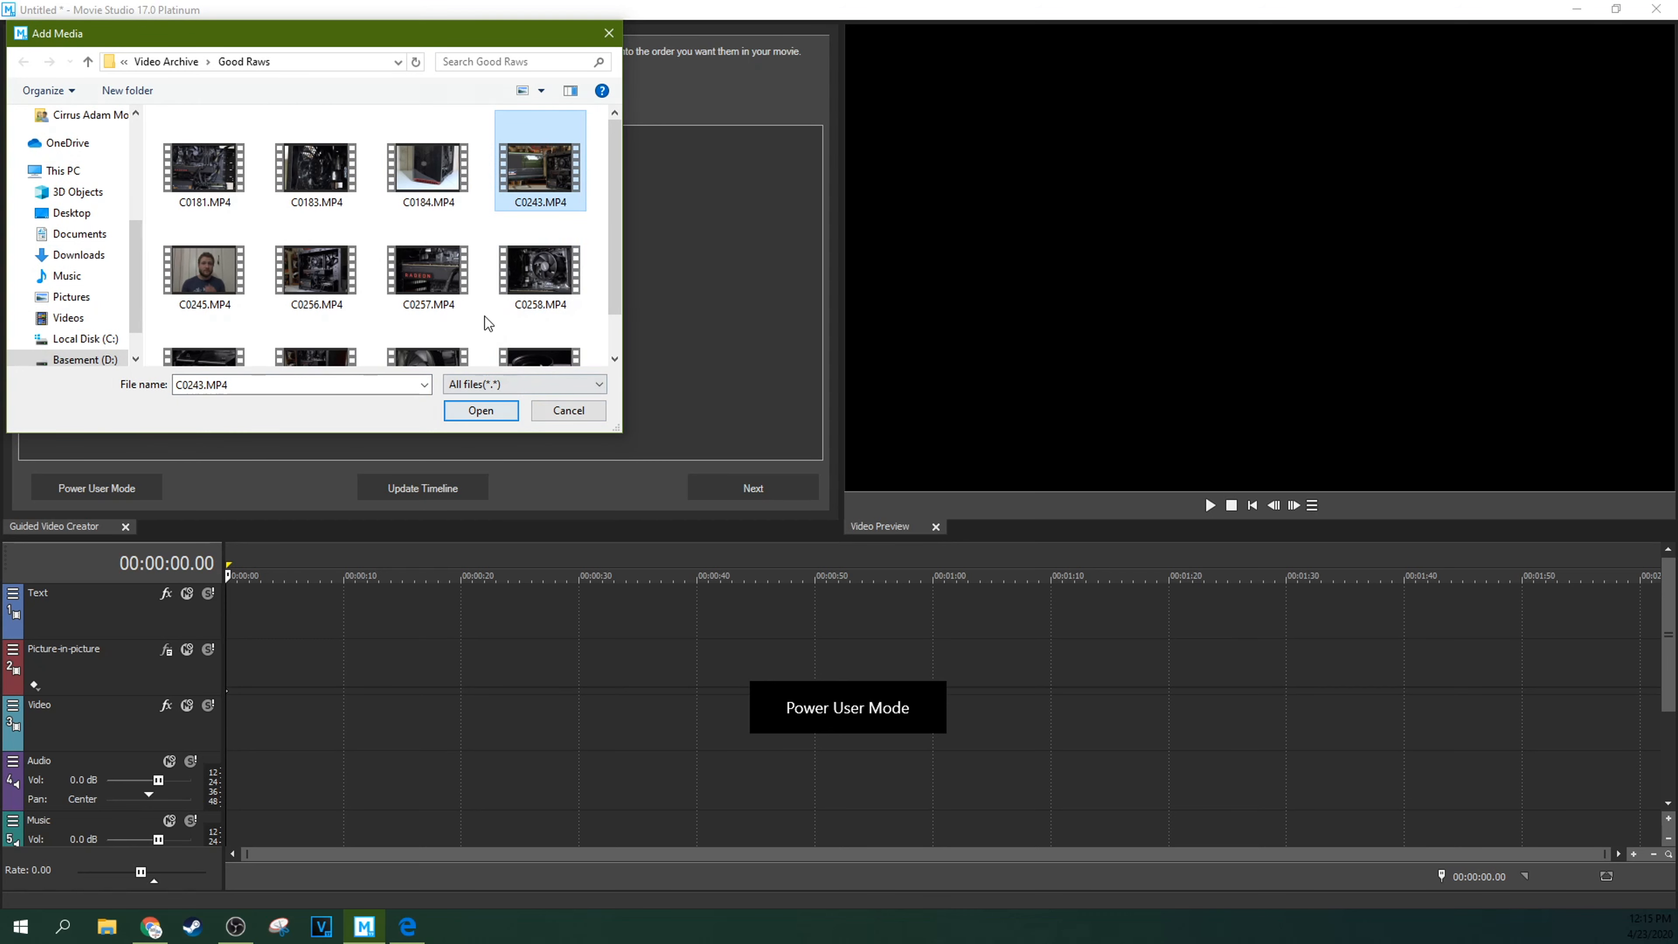
pyautogui.scroll(-1, 523, 251)
pyautogui.scroll(1, 522, 251)
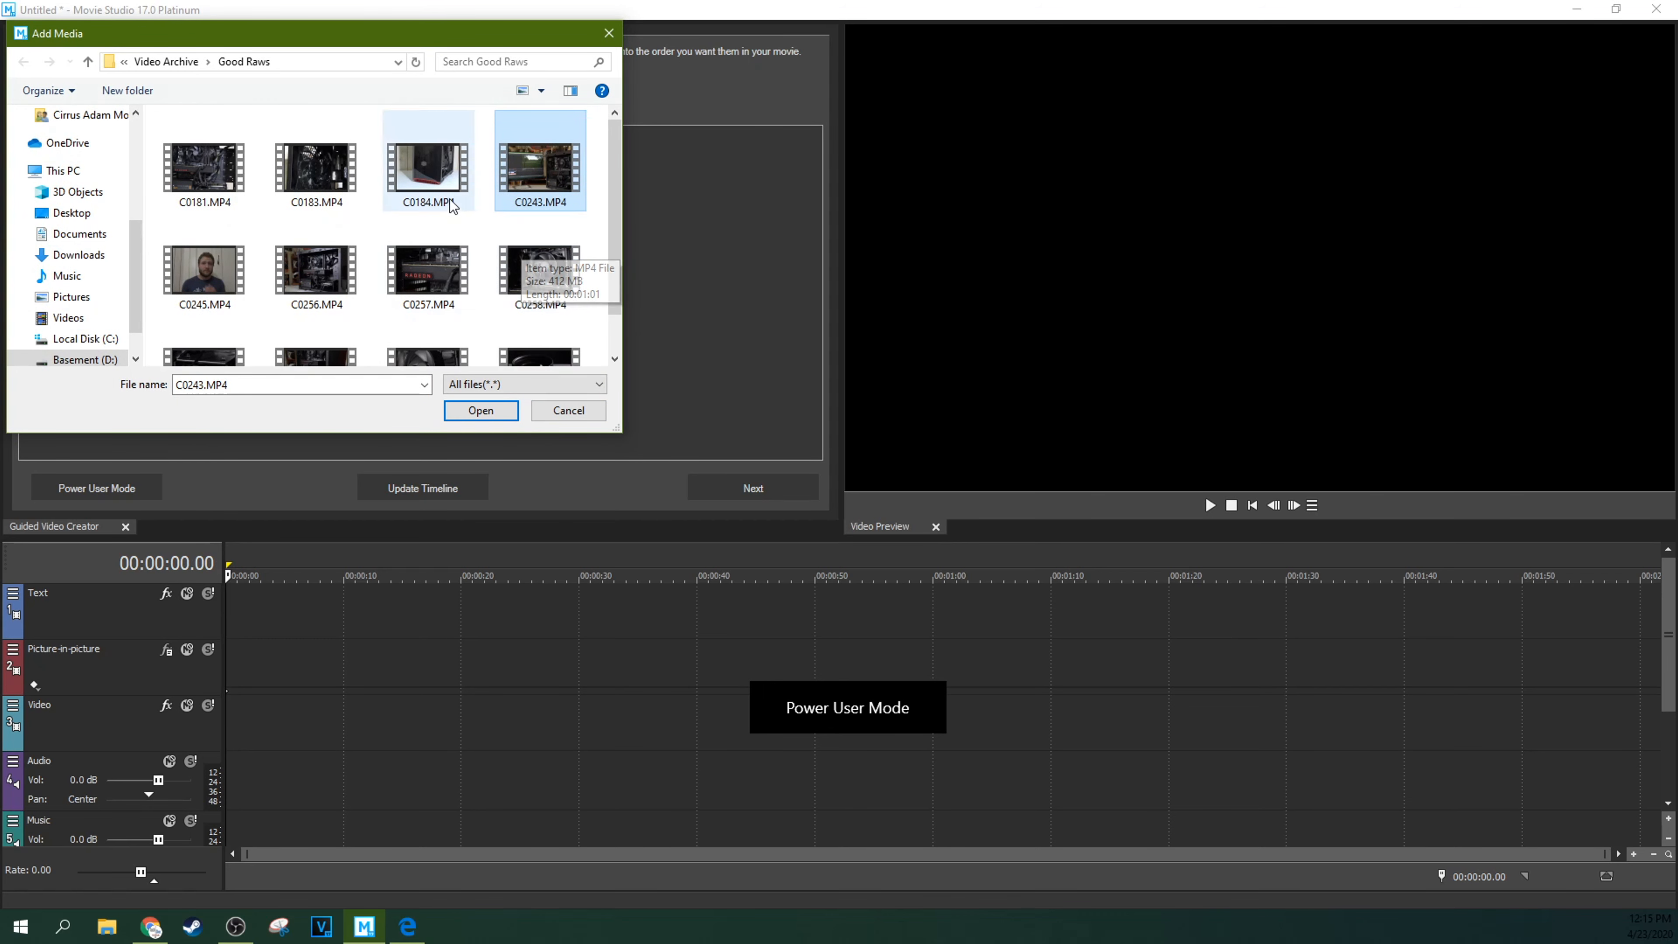
pyautogui.click(428, 173)
pyautogui.click(487, 410)
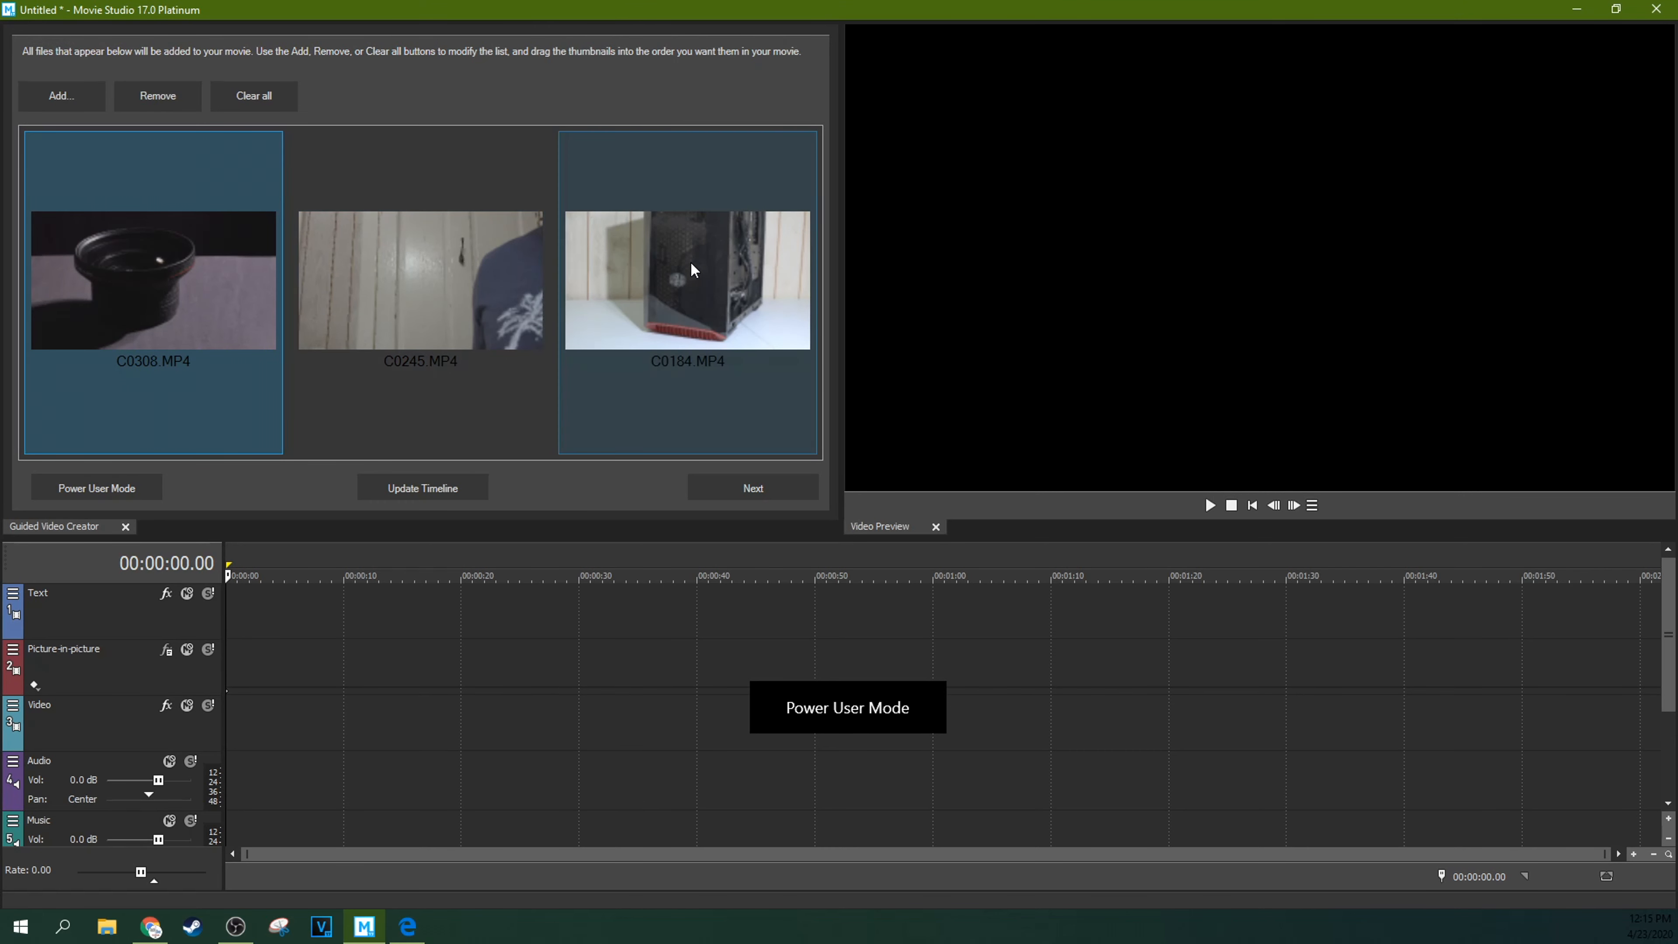
pyautogui.click(405, 489)
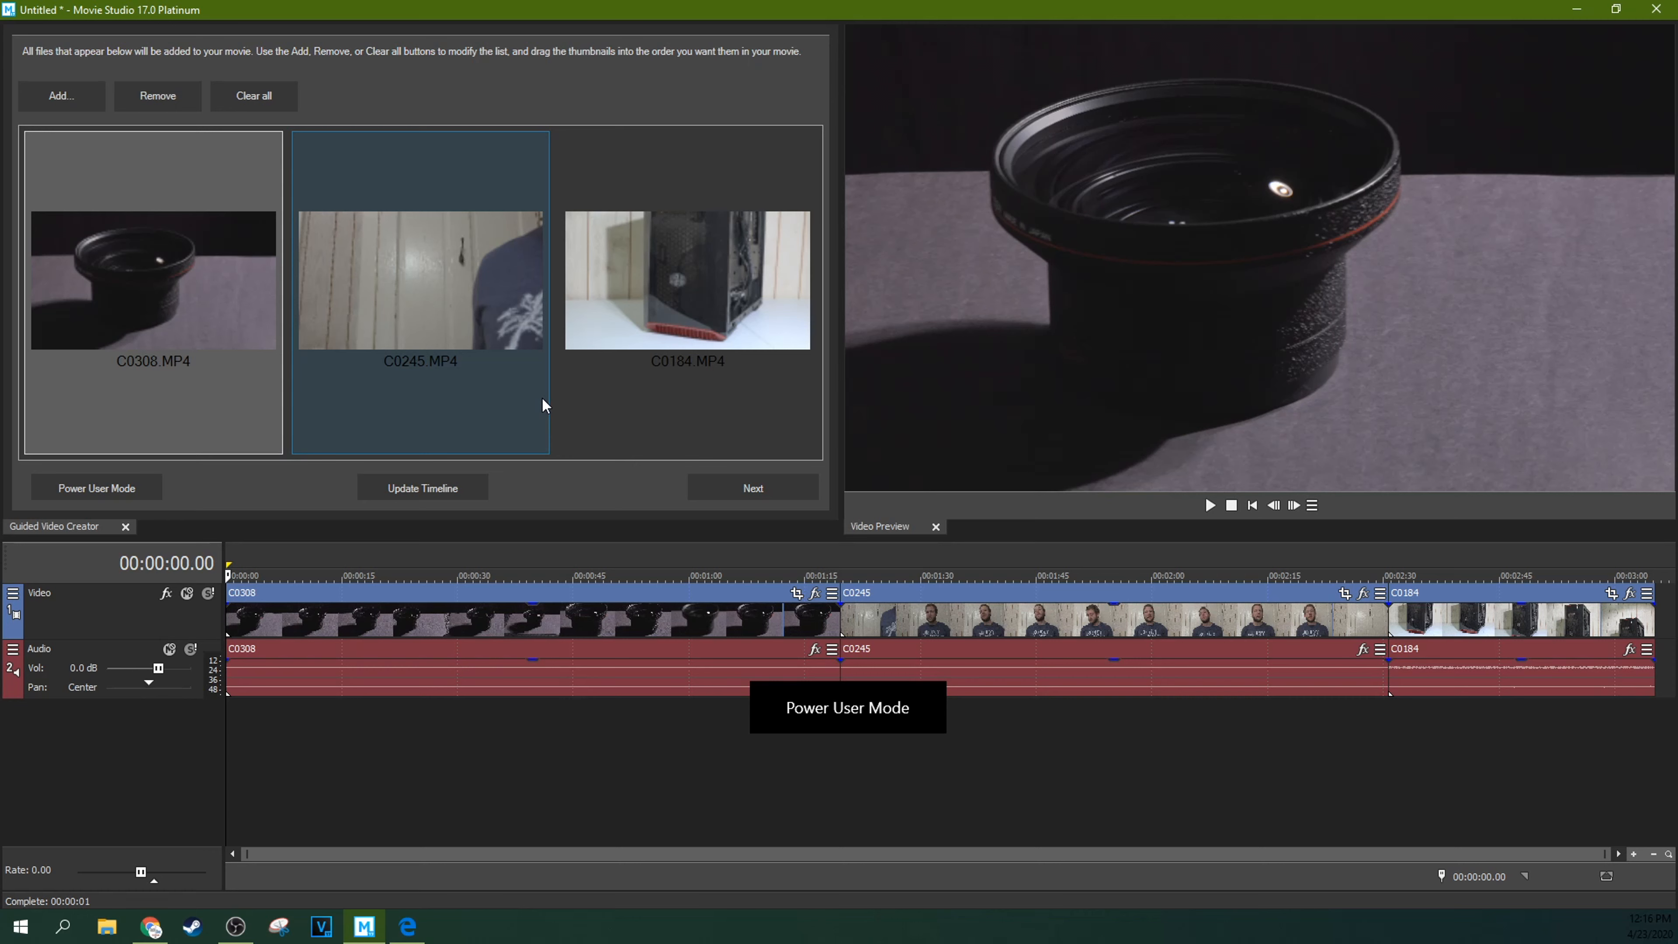
# - Reorder the clips to C0308, C0184, C0245 and update the timeline to match
pyautogui.moveTo(483, 386); pyautogui.dragTo(179, 318)
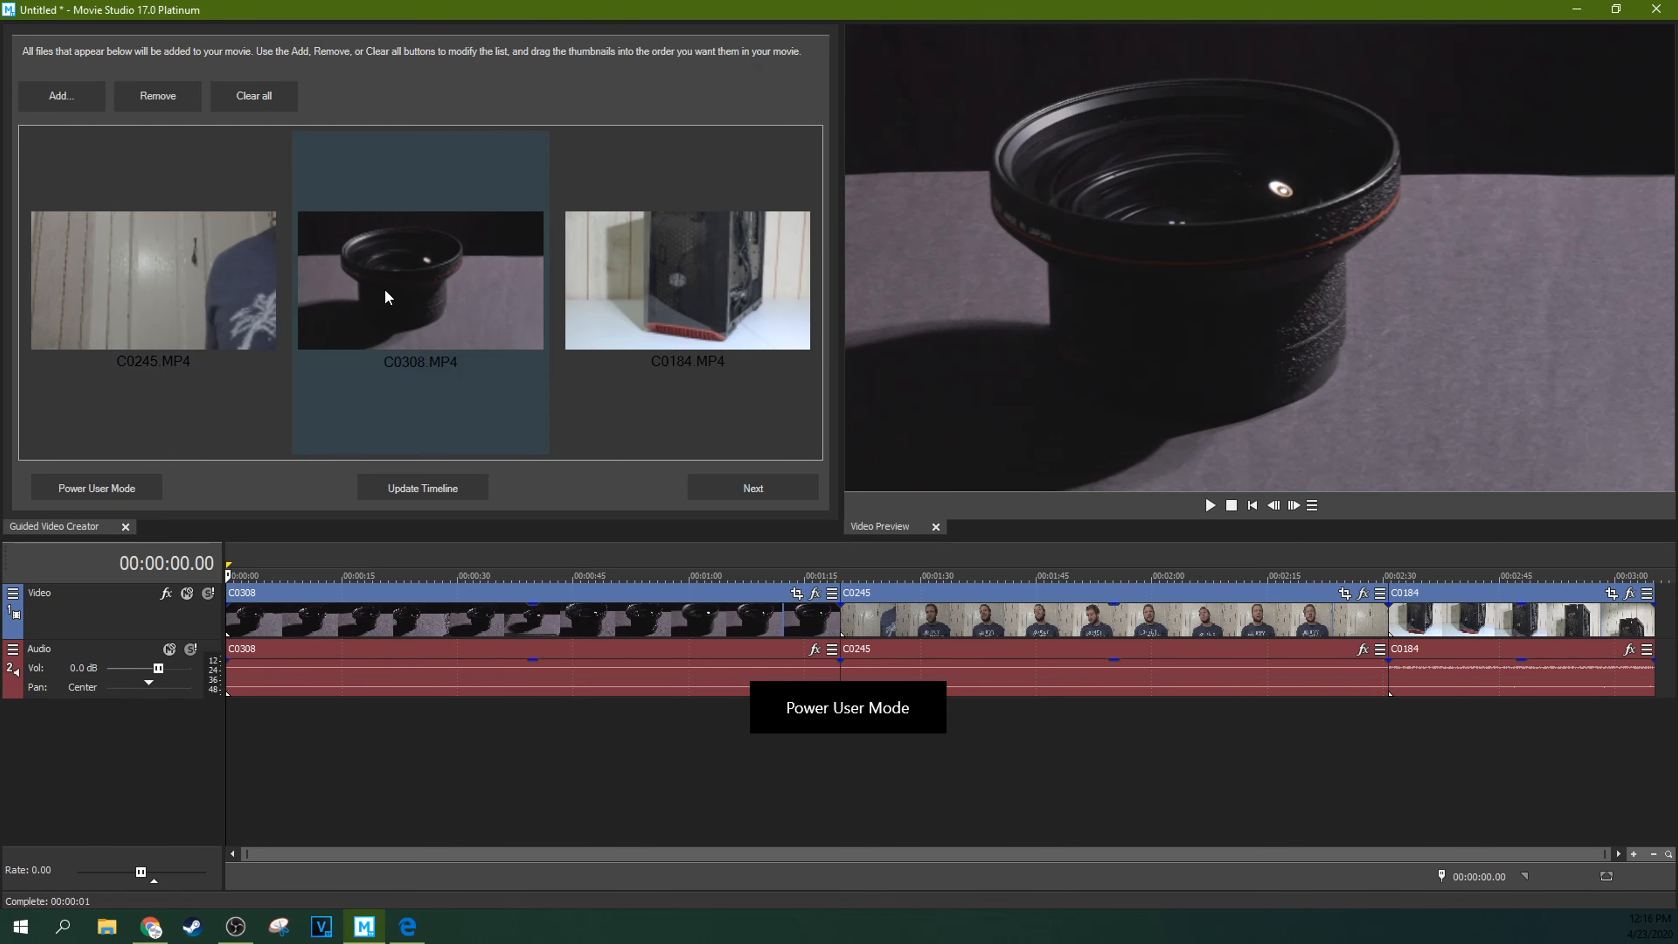
pyautogui.moveTo(506, 265); pyautogui.dragTo(144, 265)
pyautogui.moveTo(402, 278); pyautogui.dragTo(734, 370)
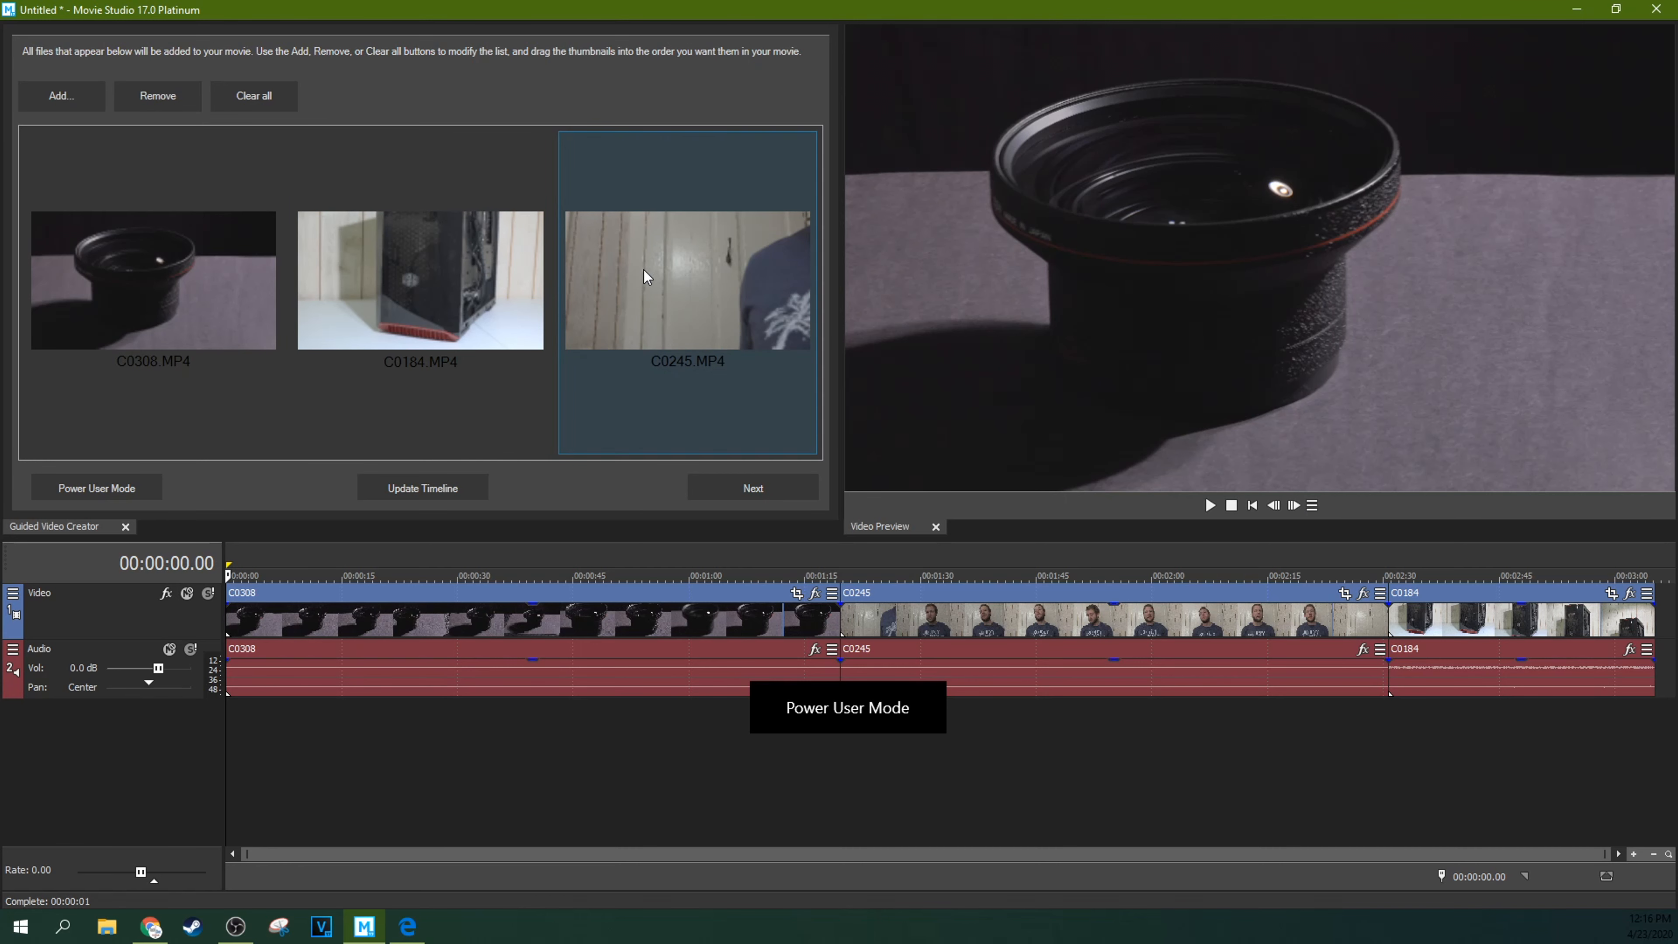
pyautogui.click(400, 486)
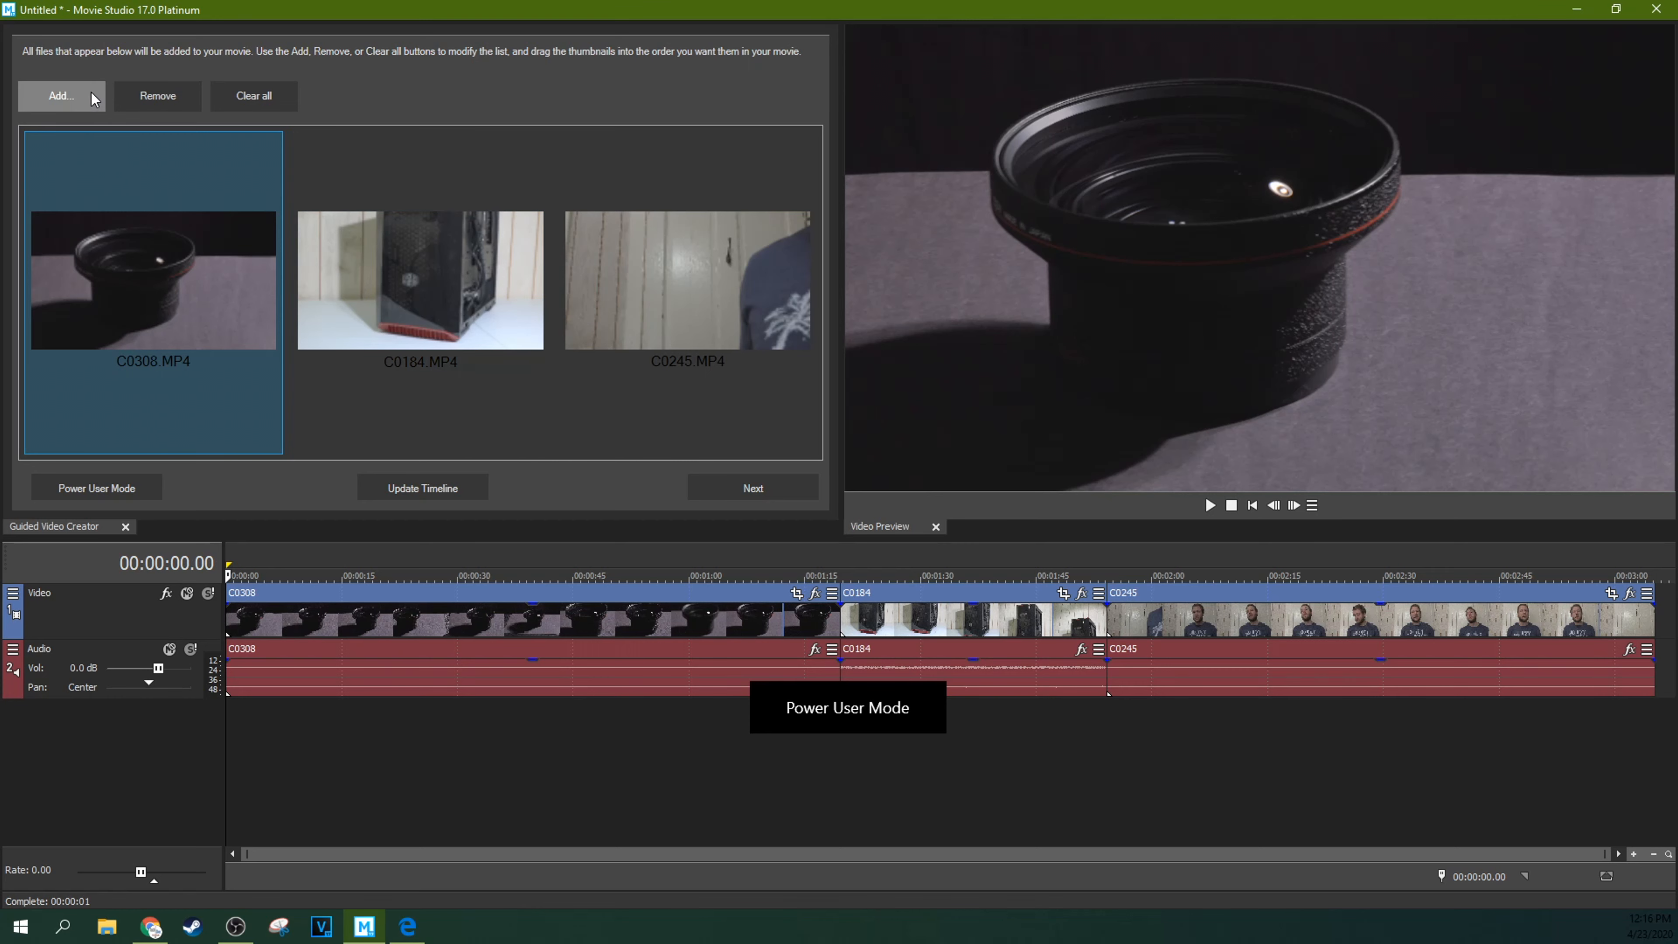
pyautogui.click(93, 105)
pyautogui.moveTo(386, 34); pyautogui.dragTo(621, 178)
pyautogui.scroll(-1, 664, 397)
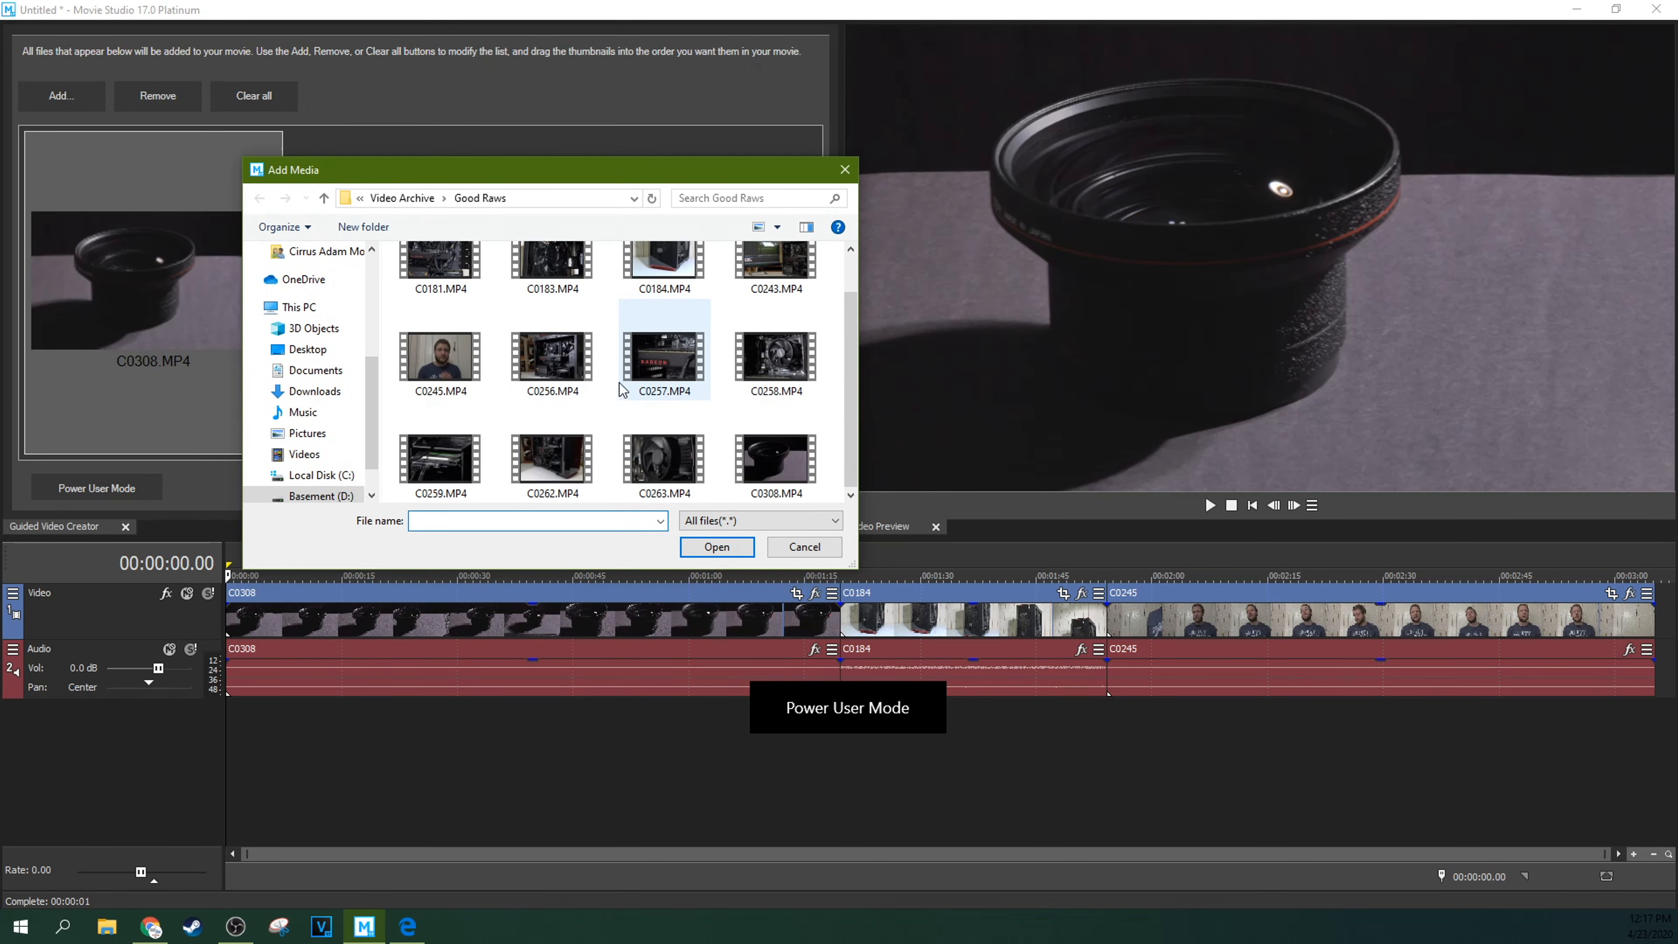
pyautogui.click(348, 200)
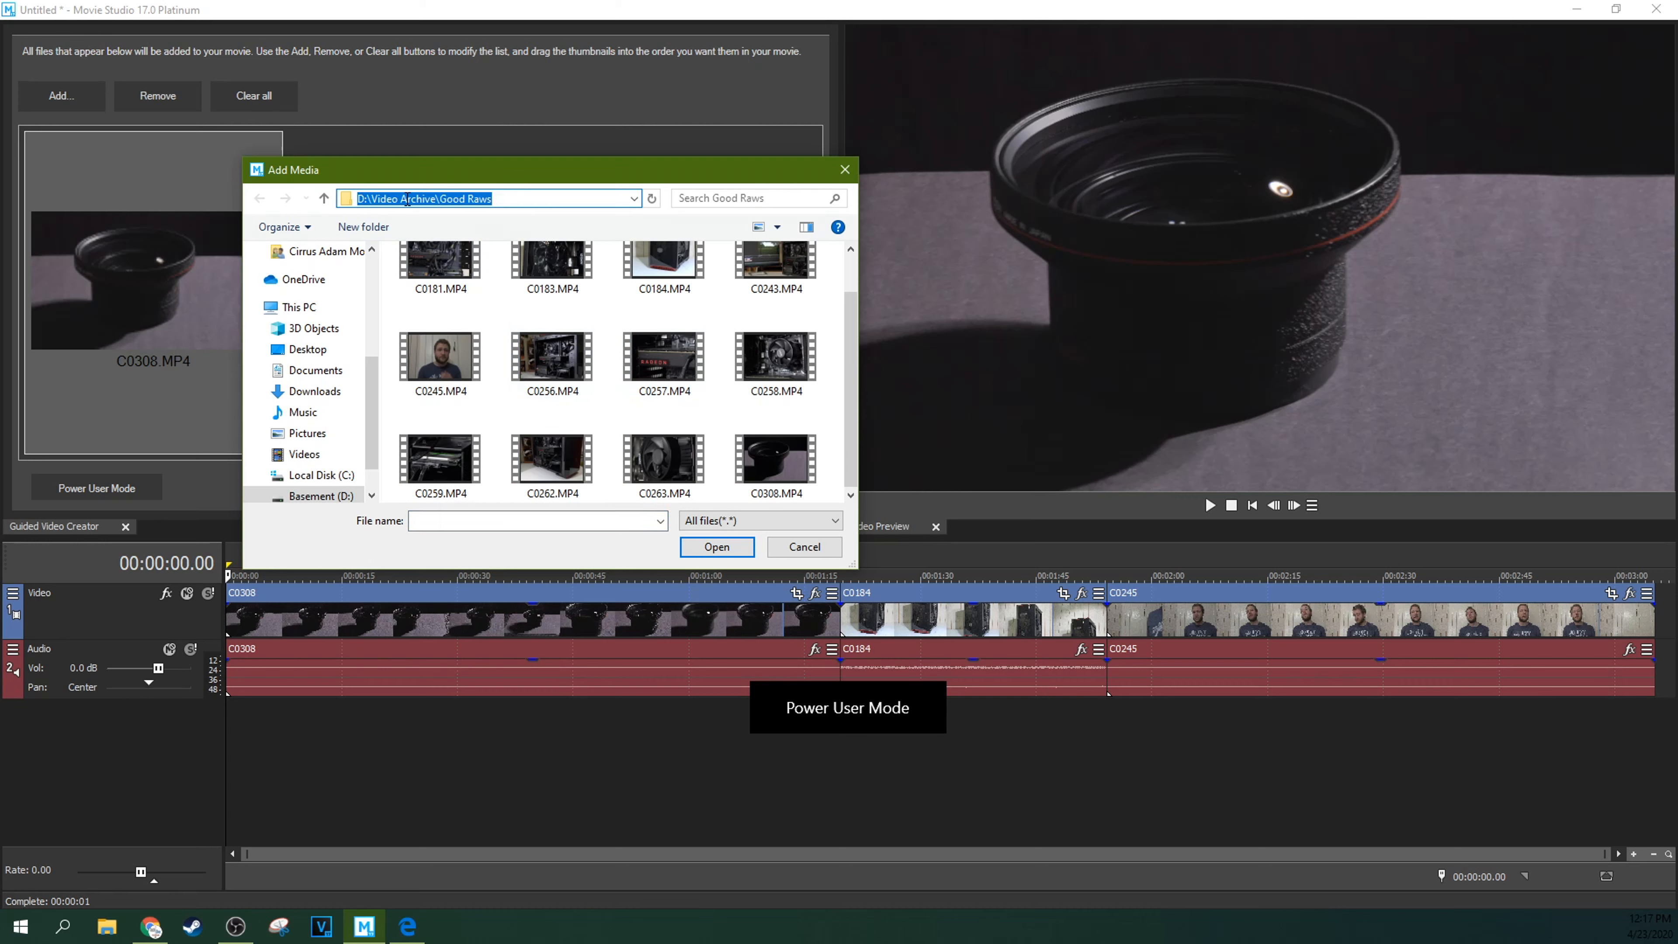
pyautogui.click(504, 195)
pyautogui.moveTo(505, 196); pyautogui.dragTo(346, 197)
pyautogui.moveTo(372, 406); pyautogui.dragTo(397, 291)
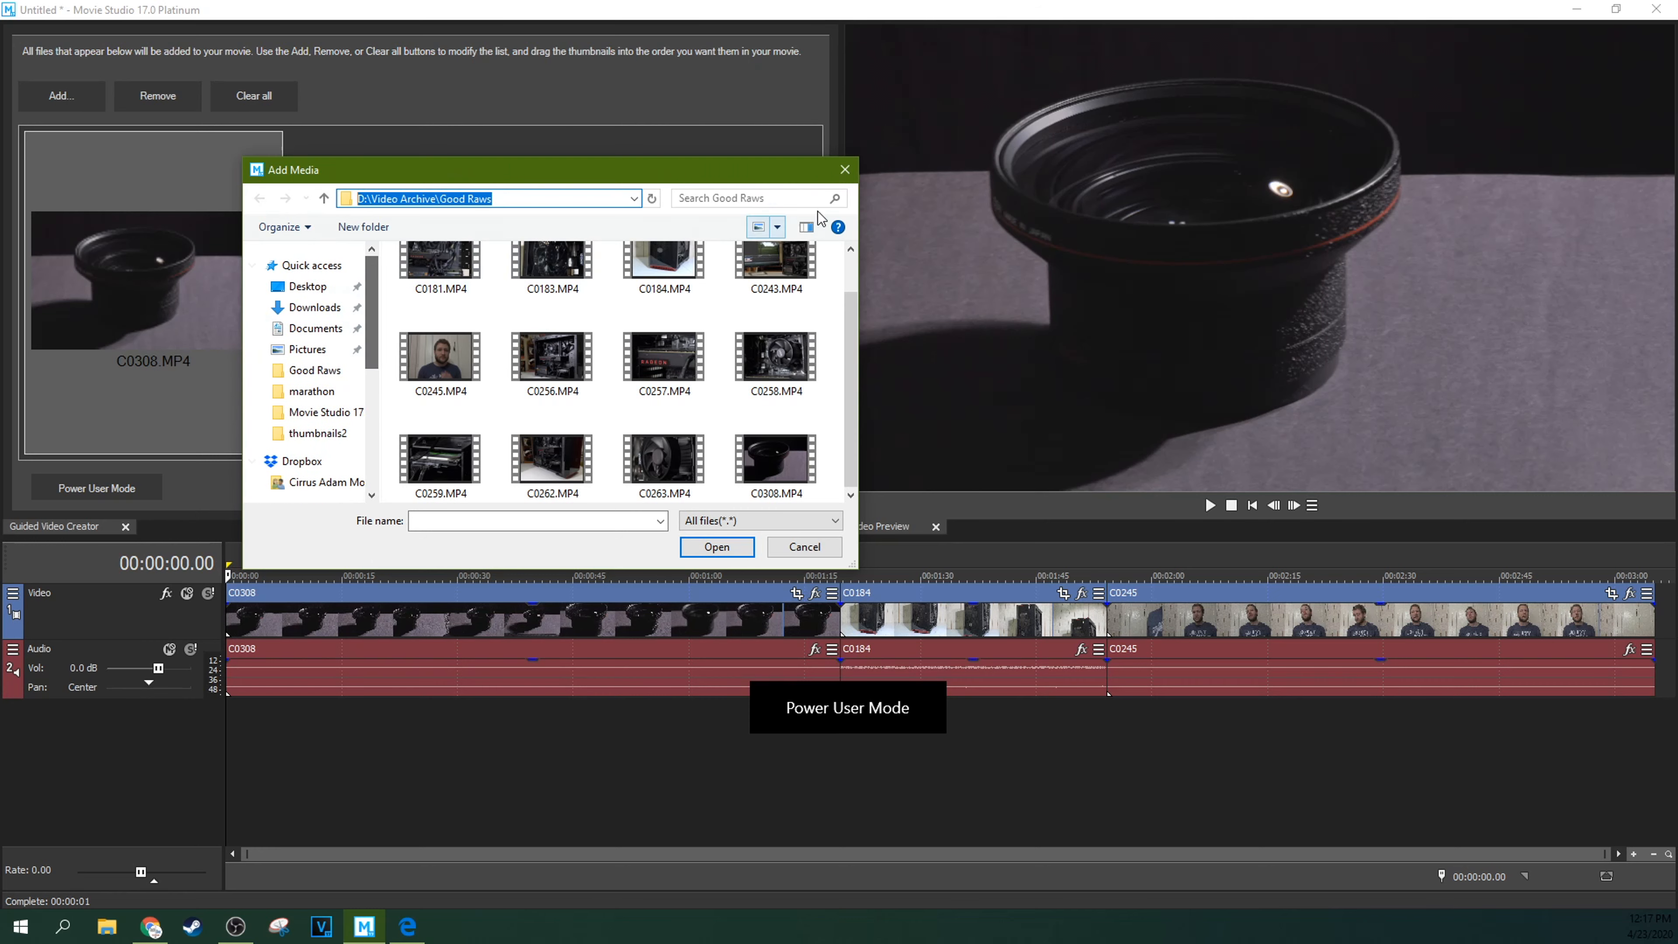
pyautogui.click(845, 169)
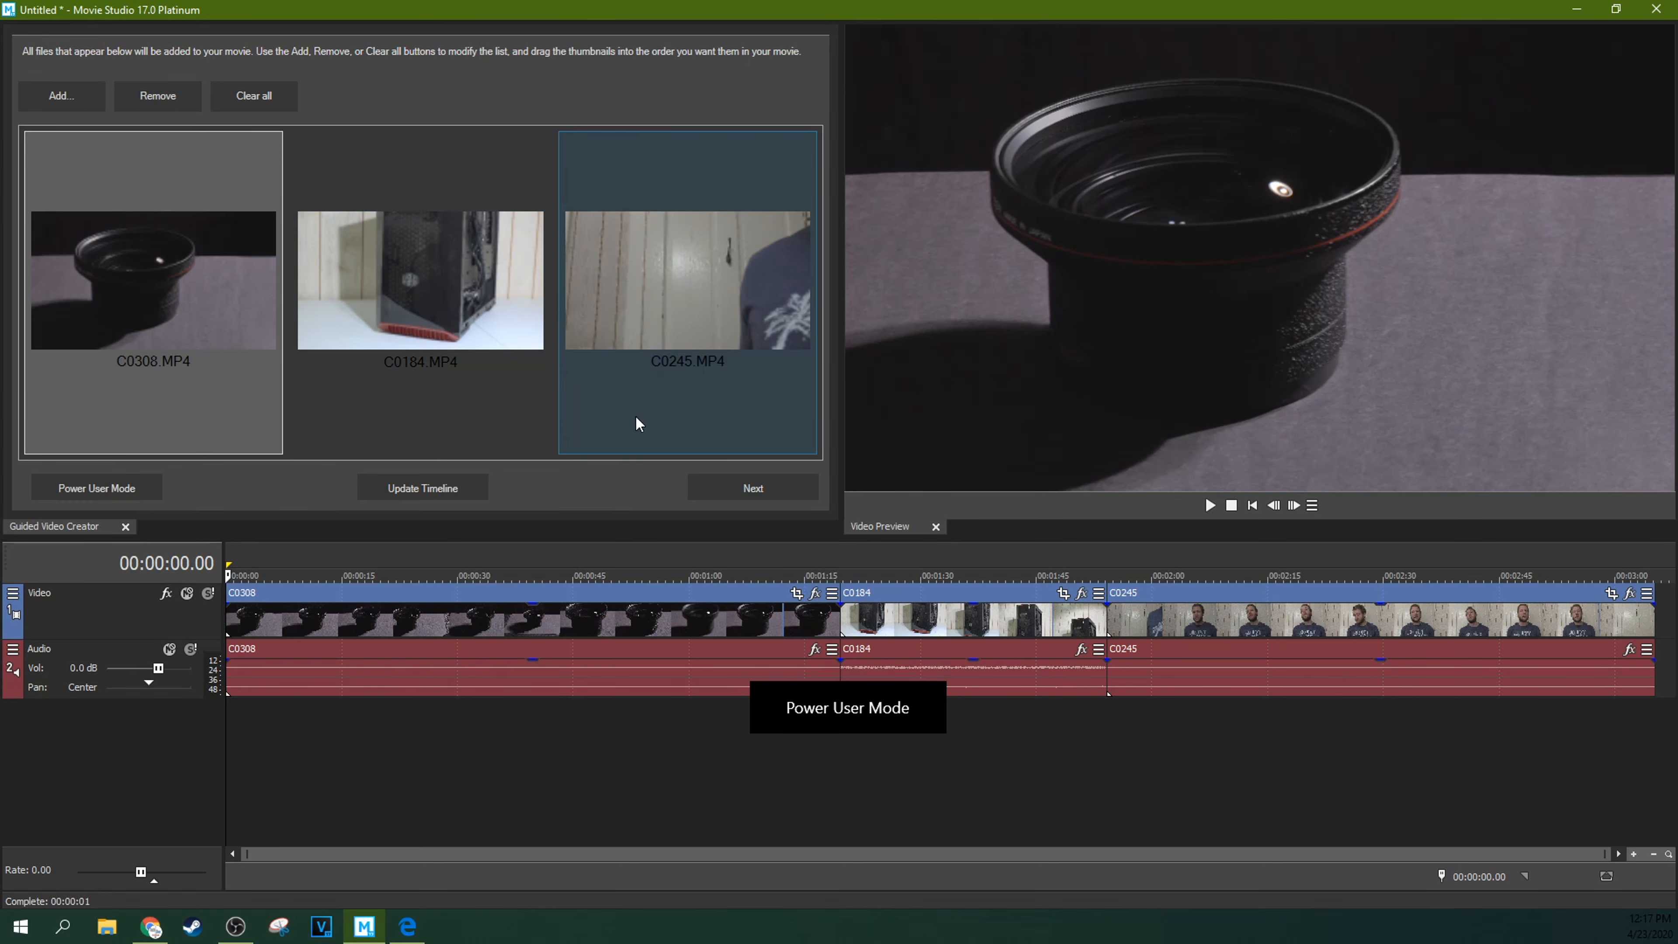
# - Continue to the fades and transitions question and play back the assembled clips in the preview
pyautogui.click(748, 494)
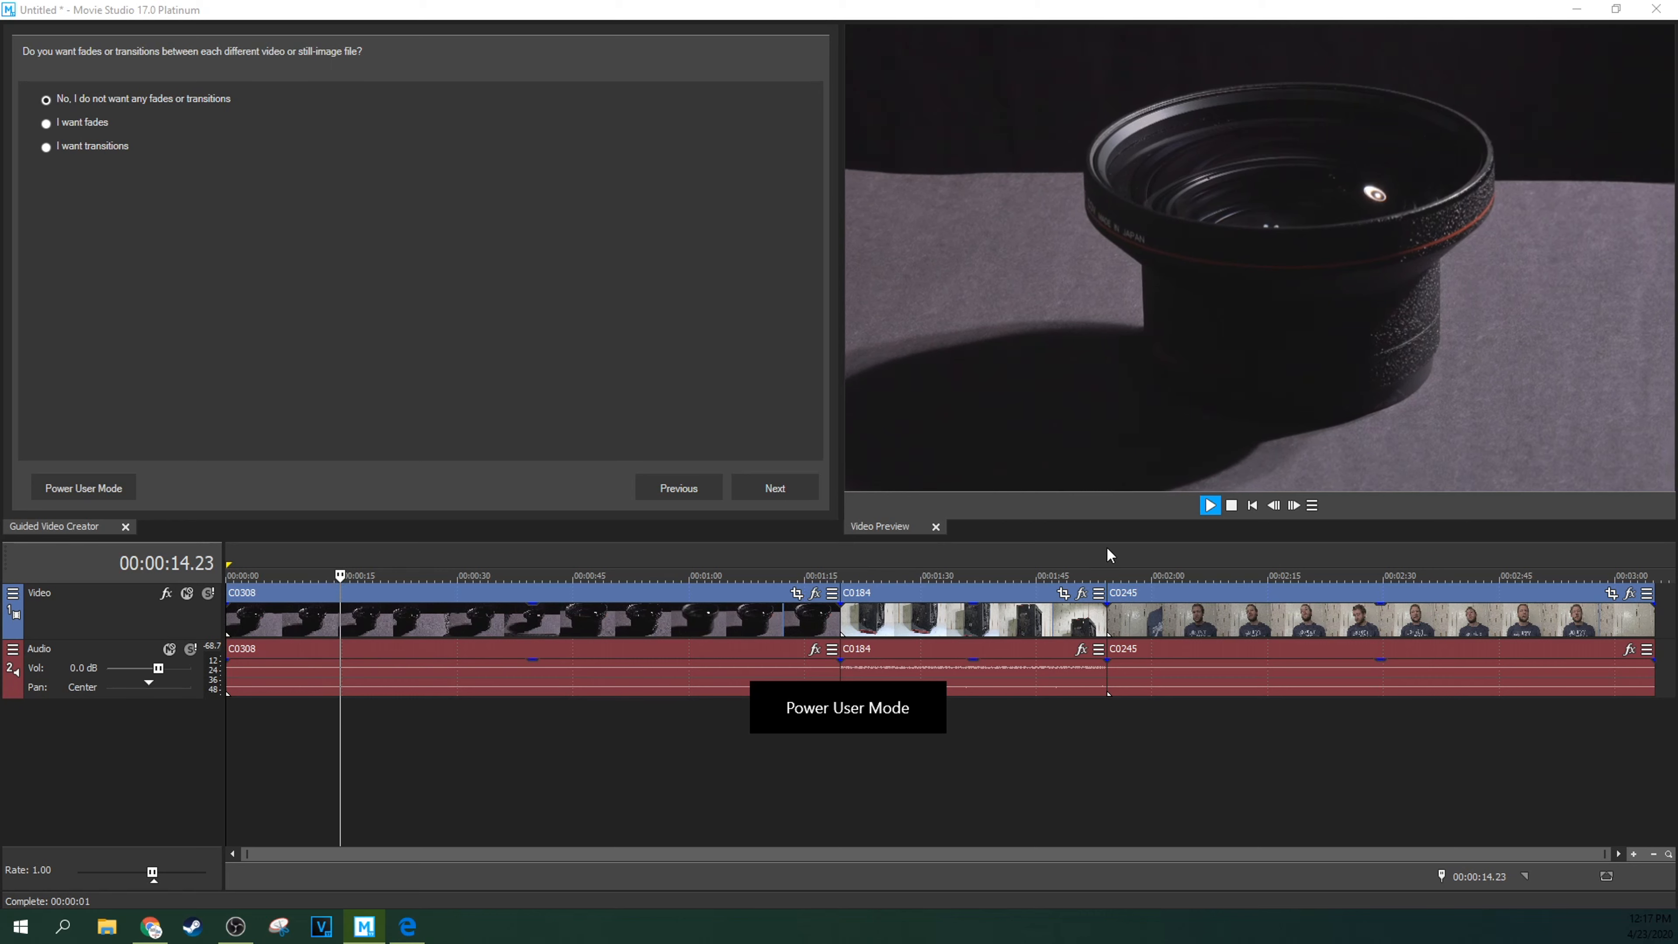
pyautogui.click(1290, 504)
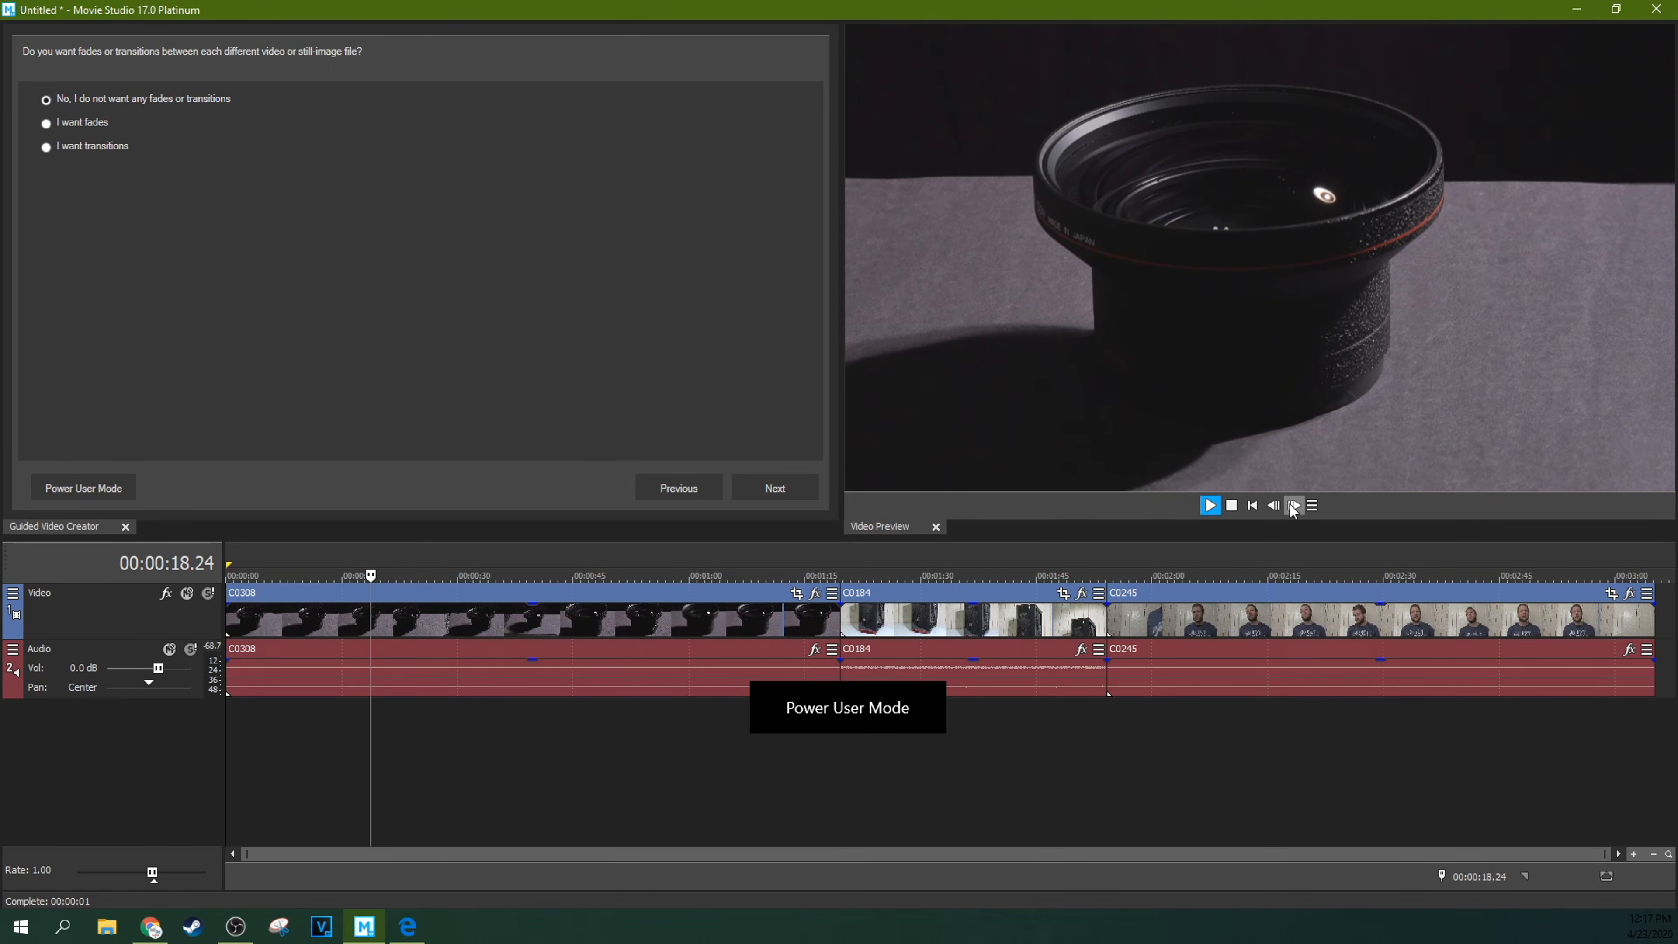
pyautogui.click(1312, 505)
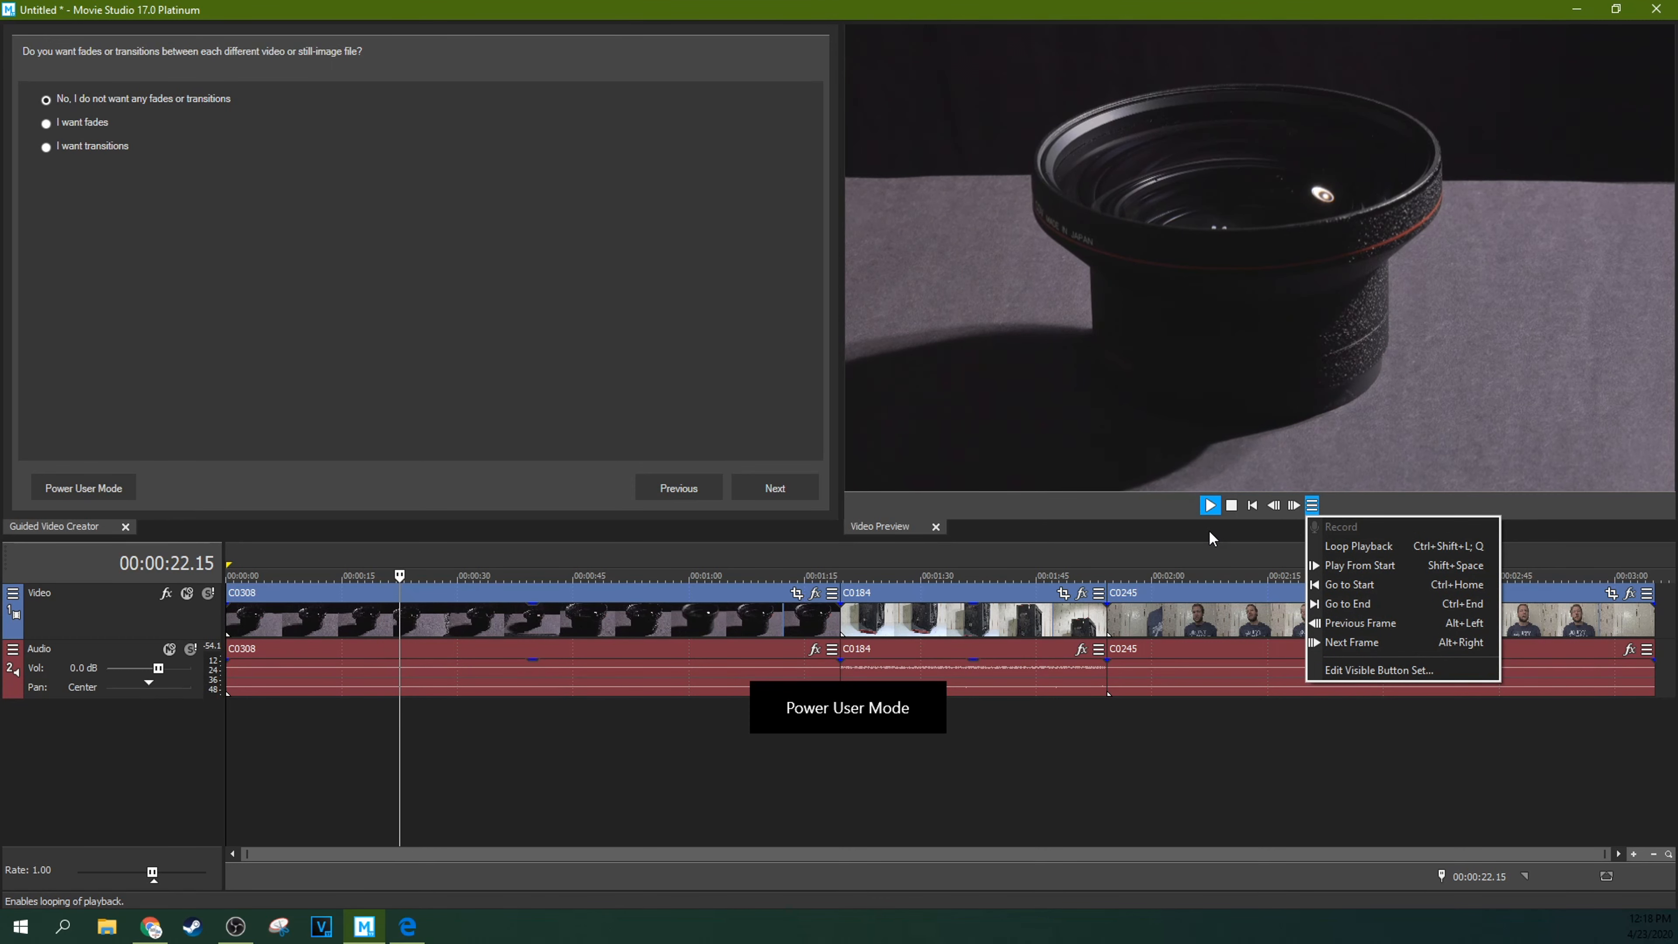
pyautogui.click(1118, 510)
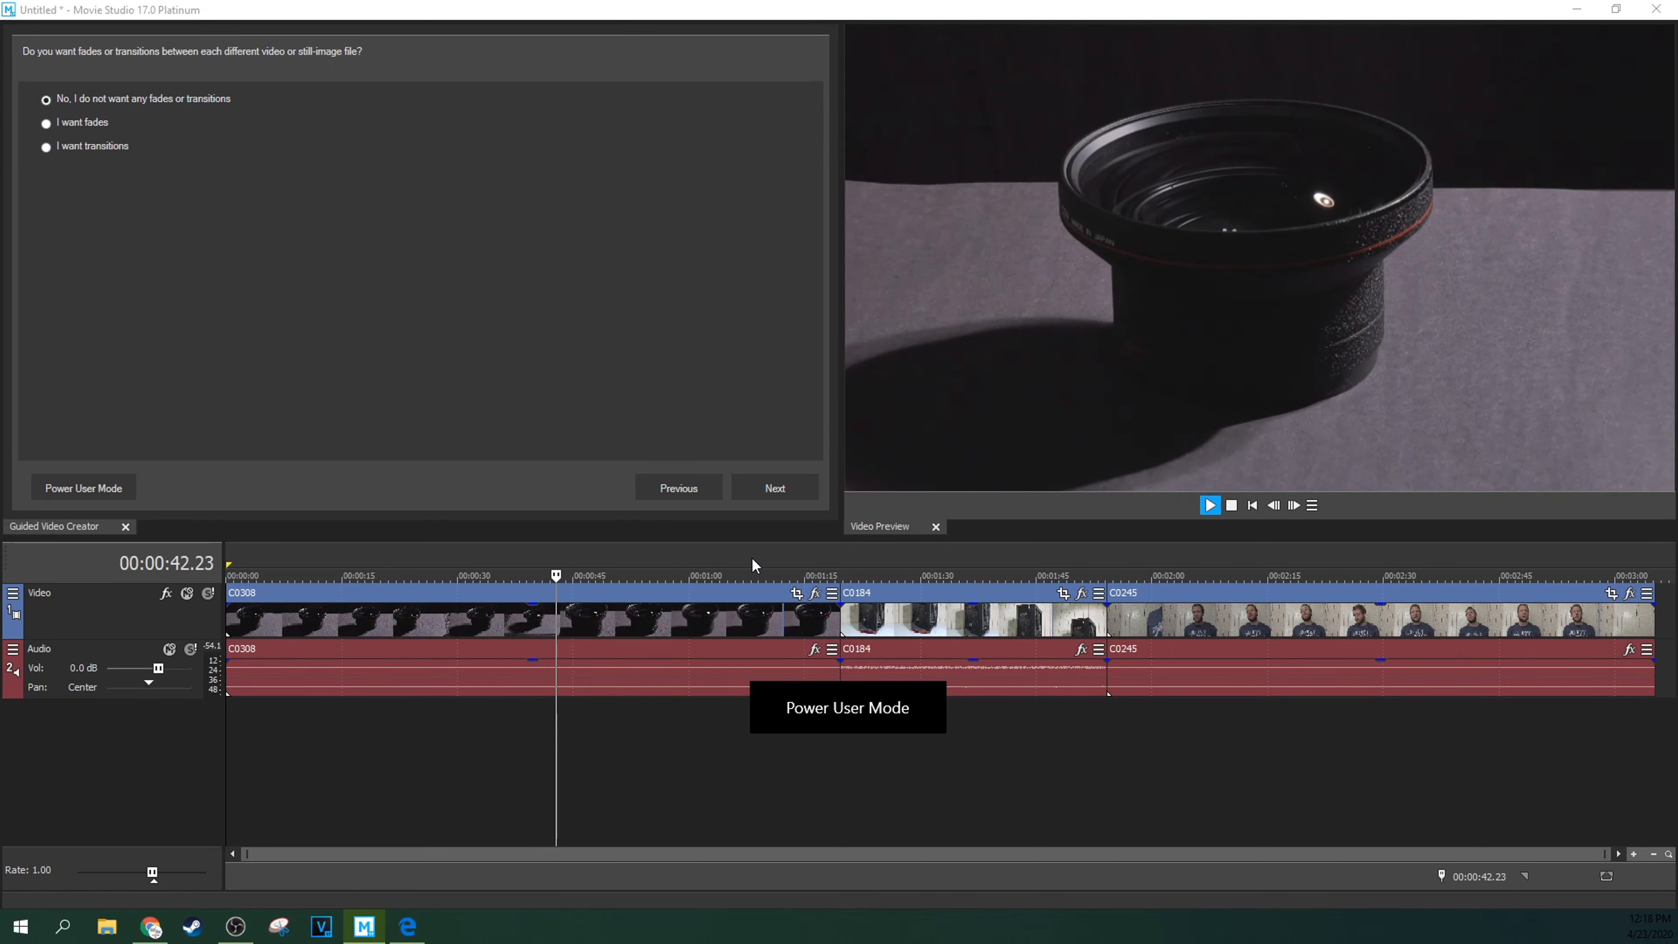
pyautogui.press('space')
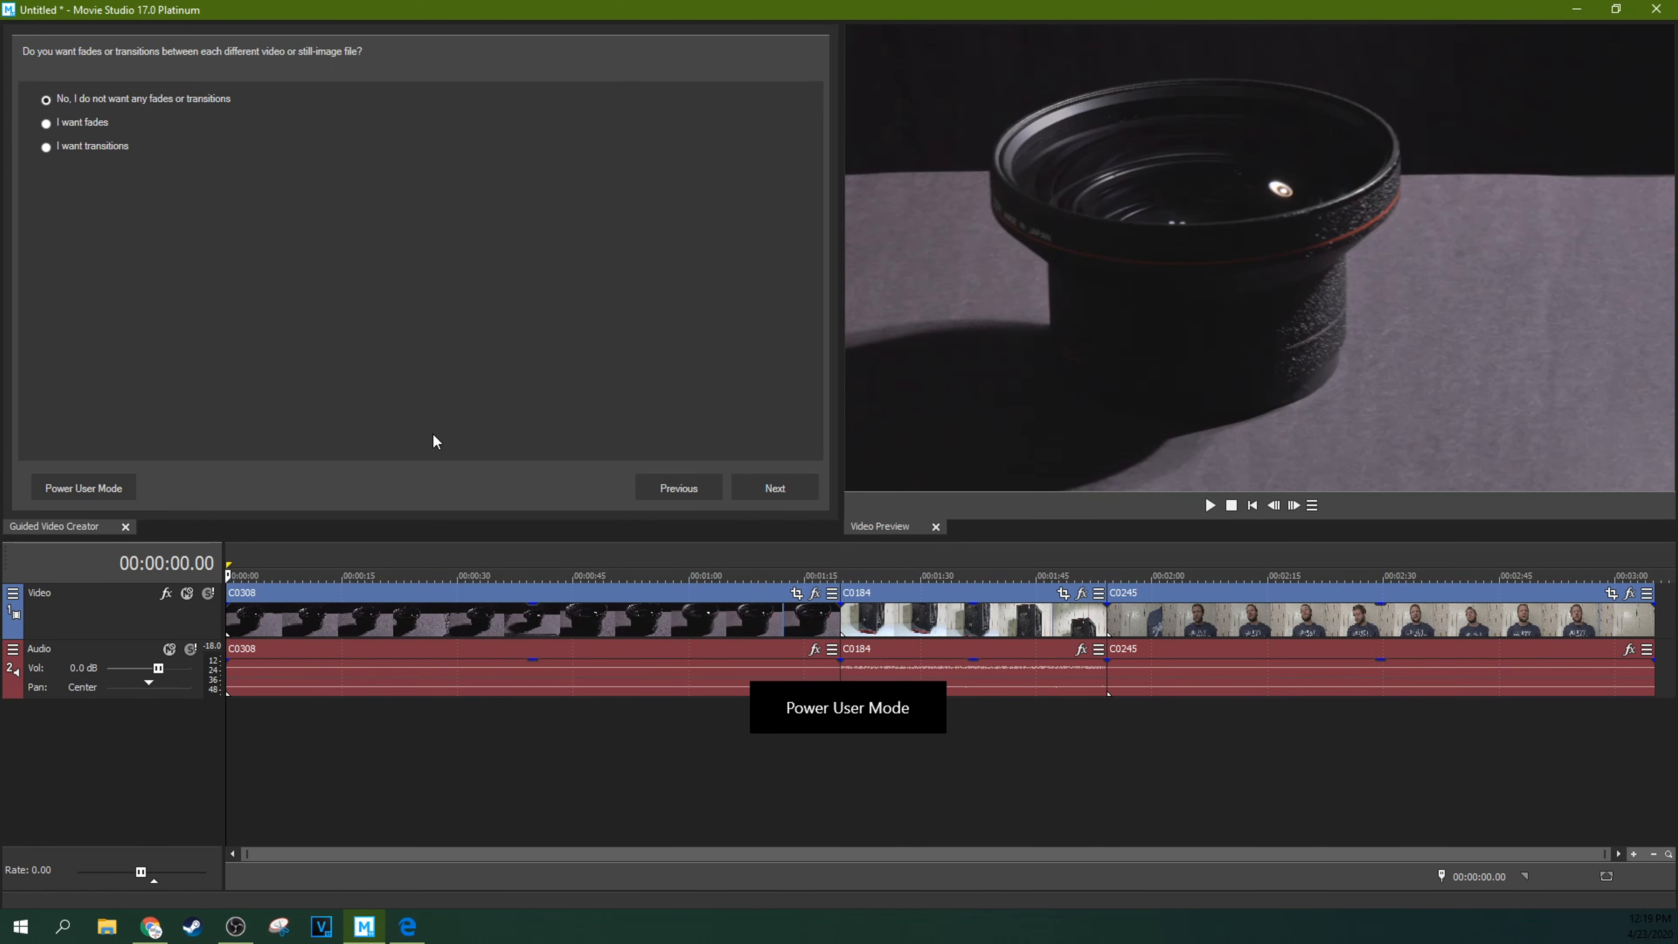
# - Choose transitions between the clips and continue to the opening title page
pyautogui.click(46, 124)
pyautogui.click(79, 147)
pyautogui.click(776, 489)
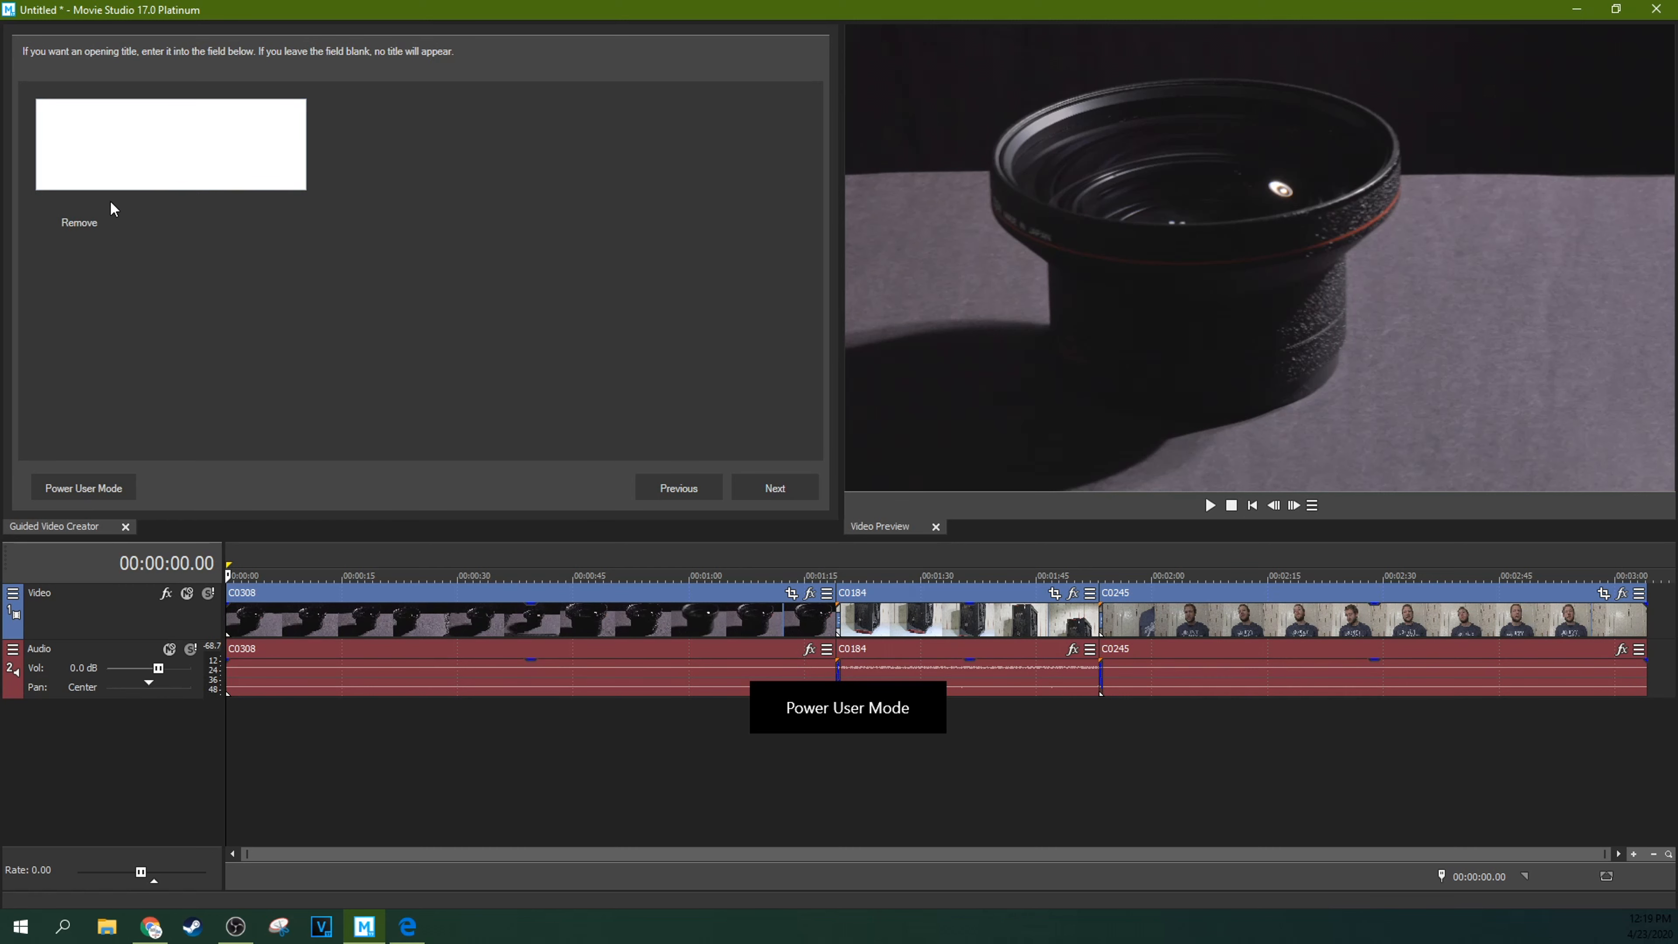
# - Add the opening title "VIDEOS", continue to the music page and play back the movie from the start
pyautogui.click(117, 166)
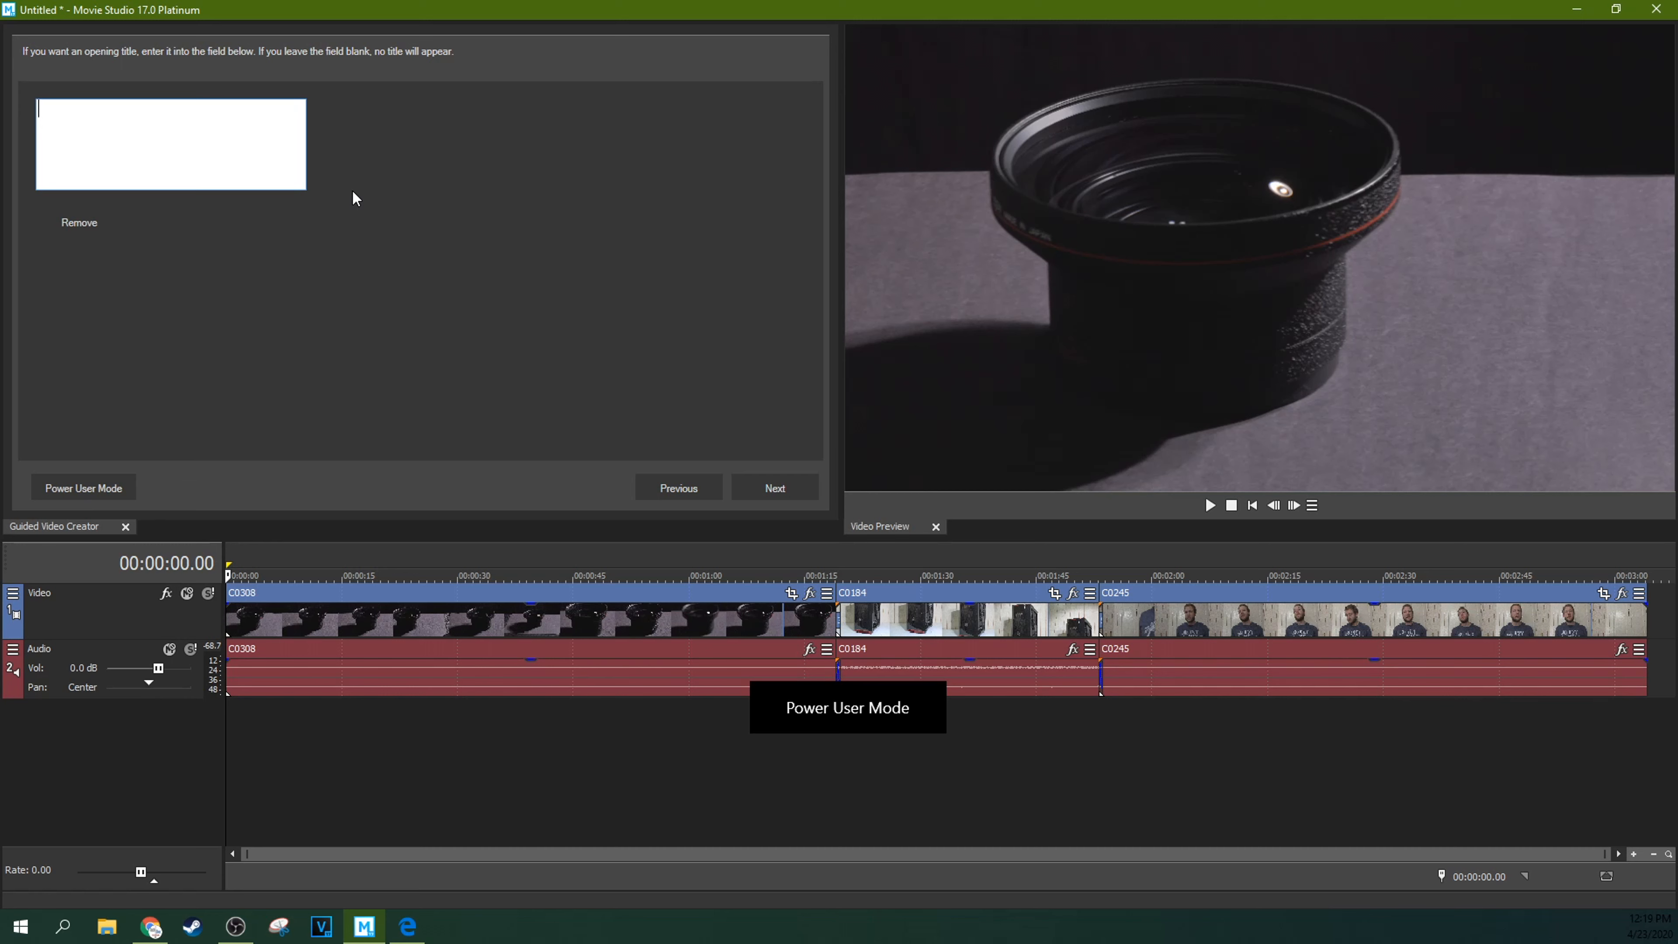
pyautogui.write('VIDEOS')
pyautogui.hotkey('ctrl', 'a')
pyautogui.click(741, 496)
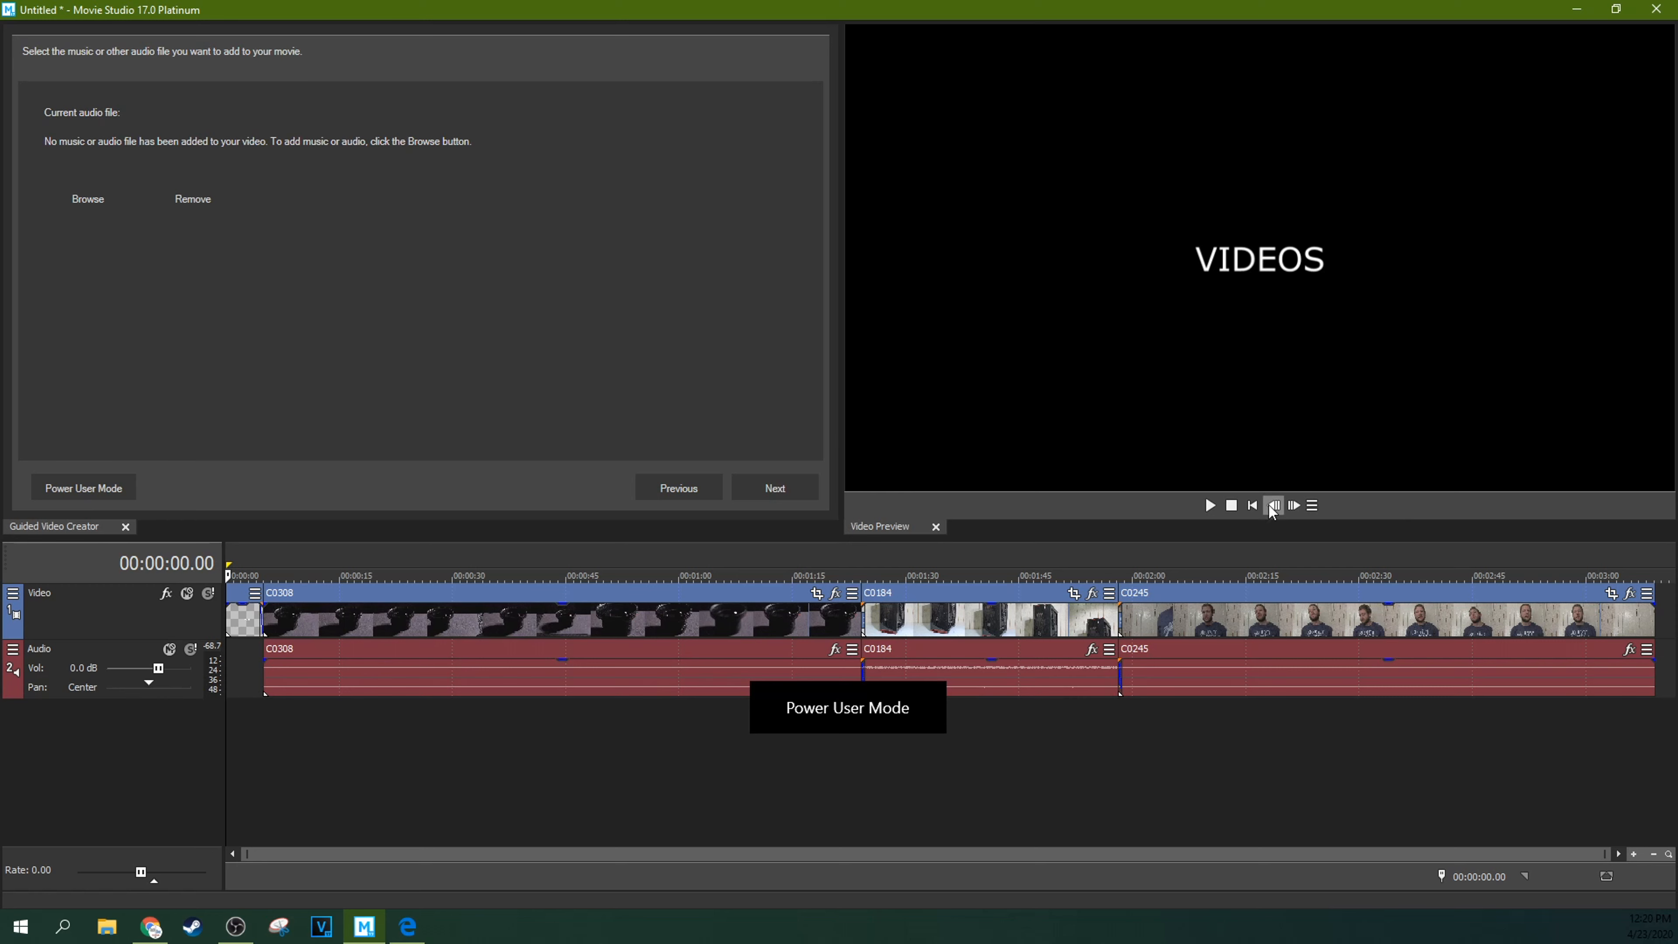
pyautogui.click(1209, 505)
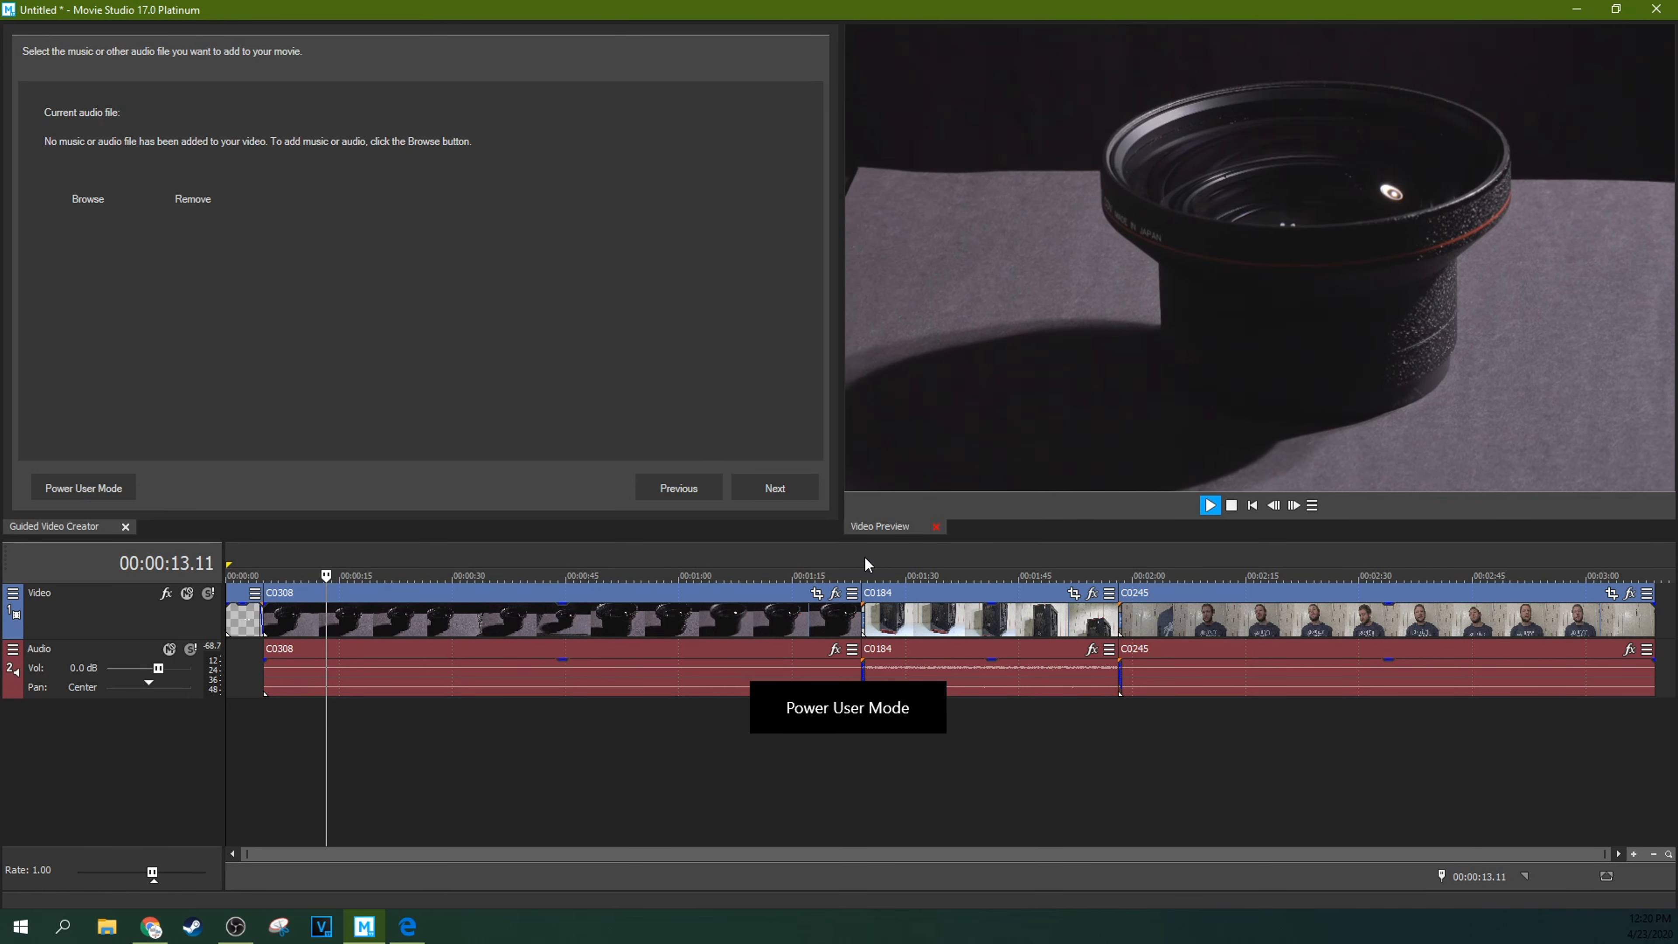
pyautogui.press('space')
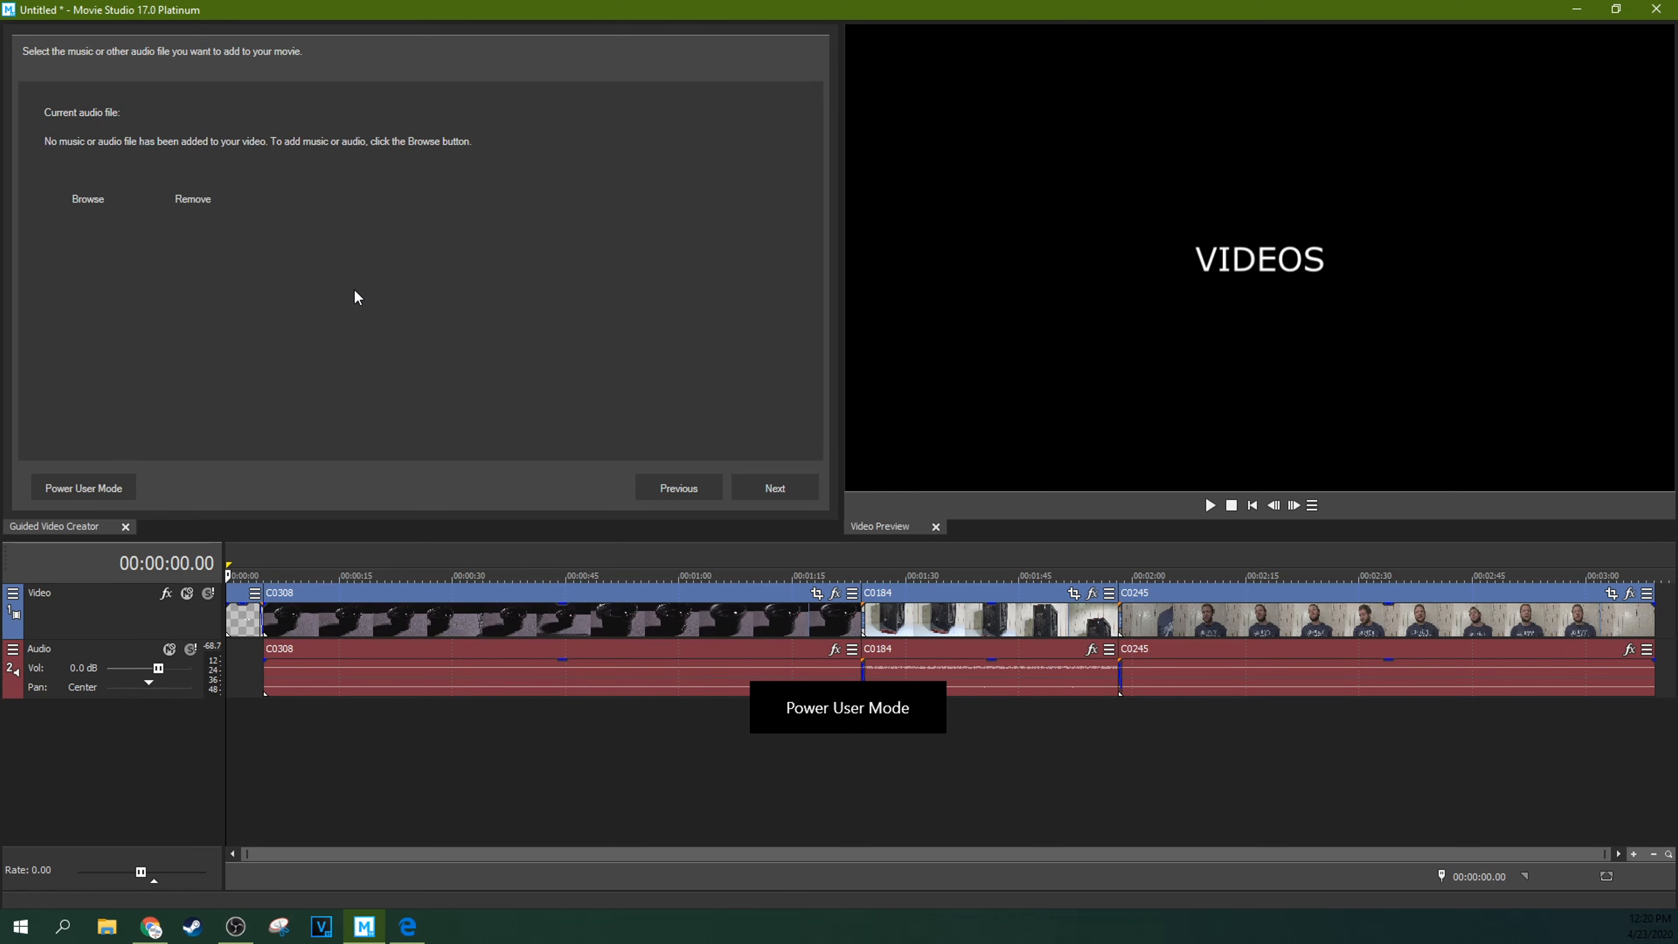
# - Add 1. Mars.ogg as the movie's background music, continue to the final page and preview the result
pyautogui.click(86, 193)
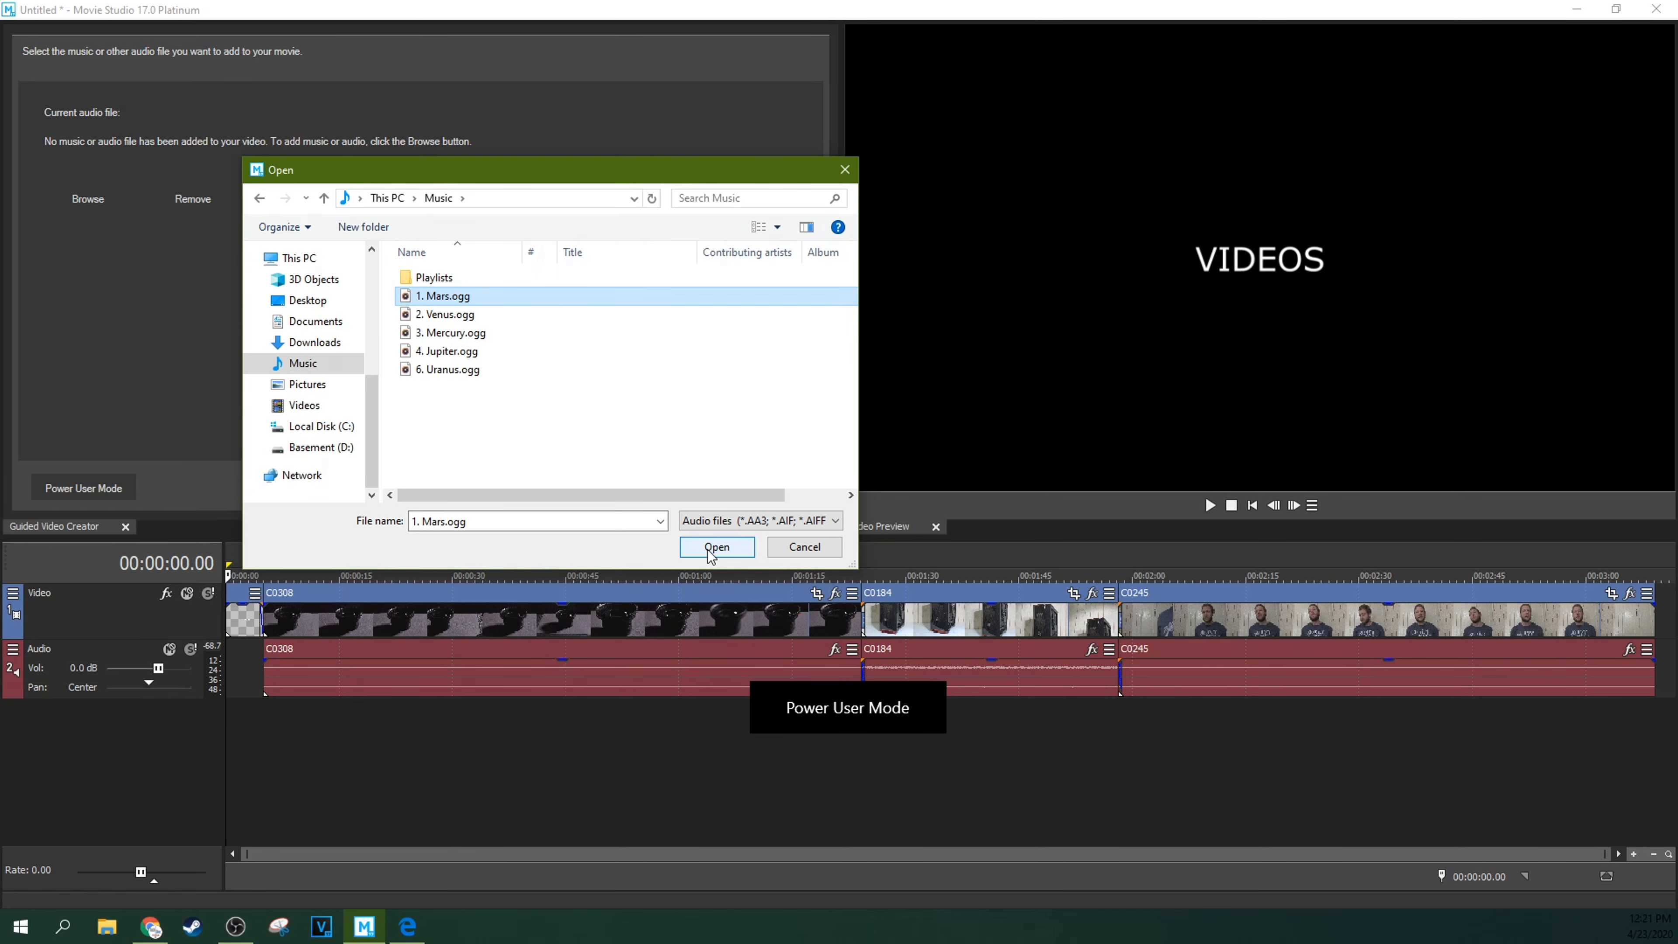
pyautogui.click(716, 547)
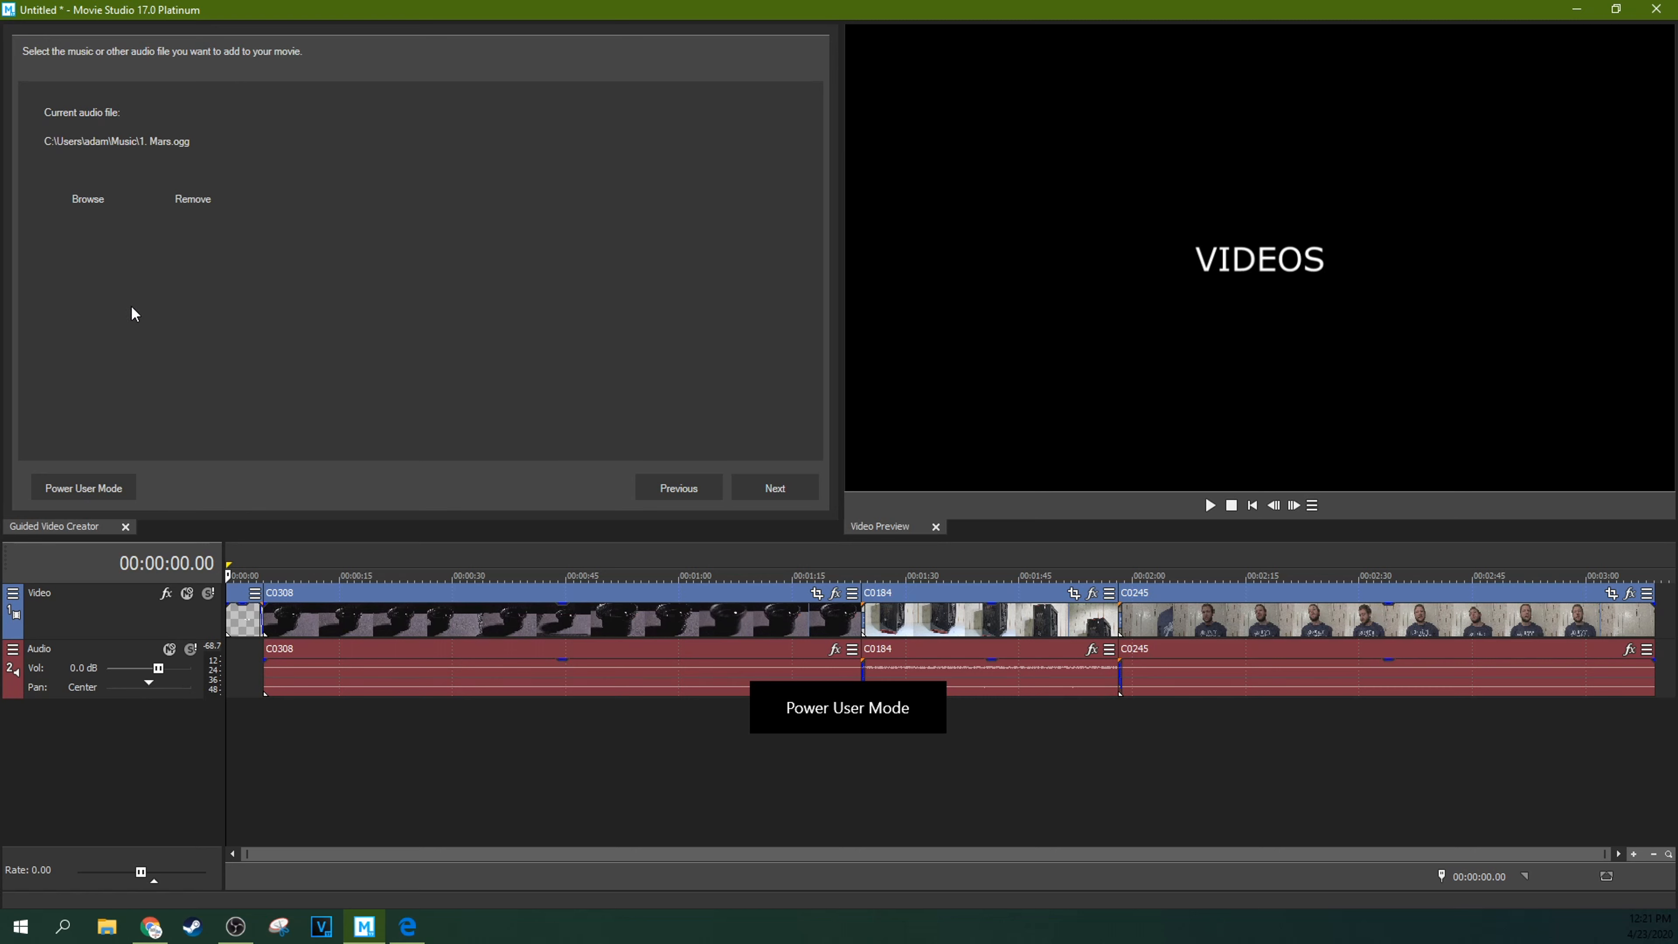
pyautogui.click(776, 487)
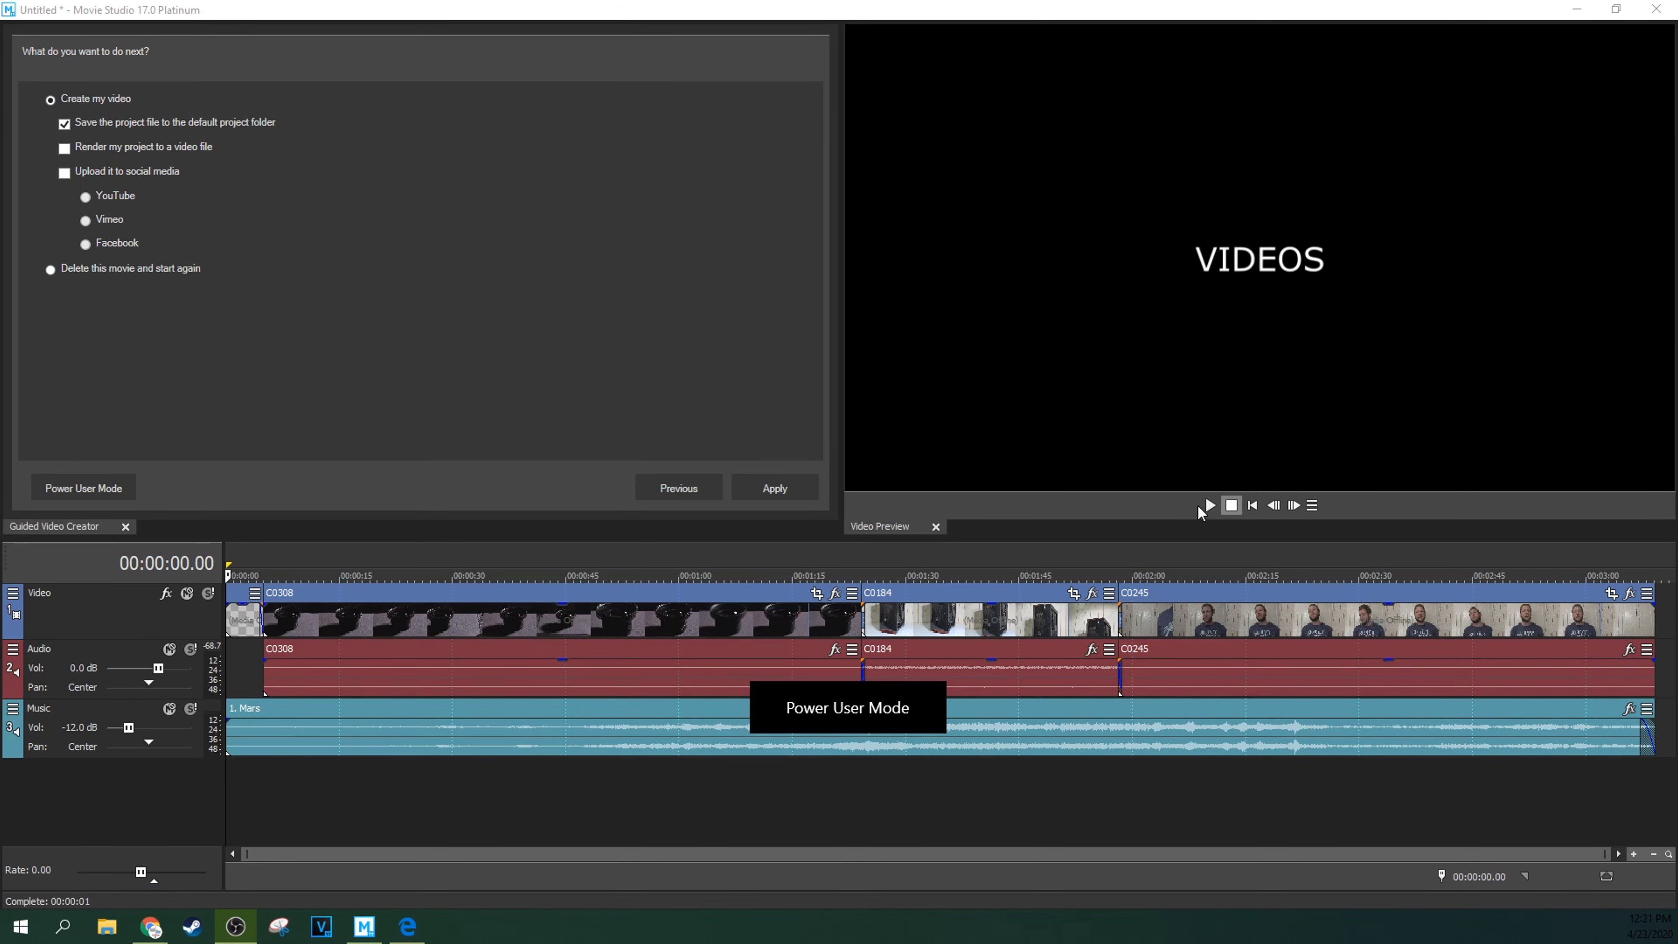
pyautogui.click(1211, 505)
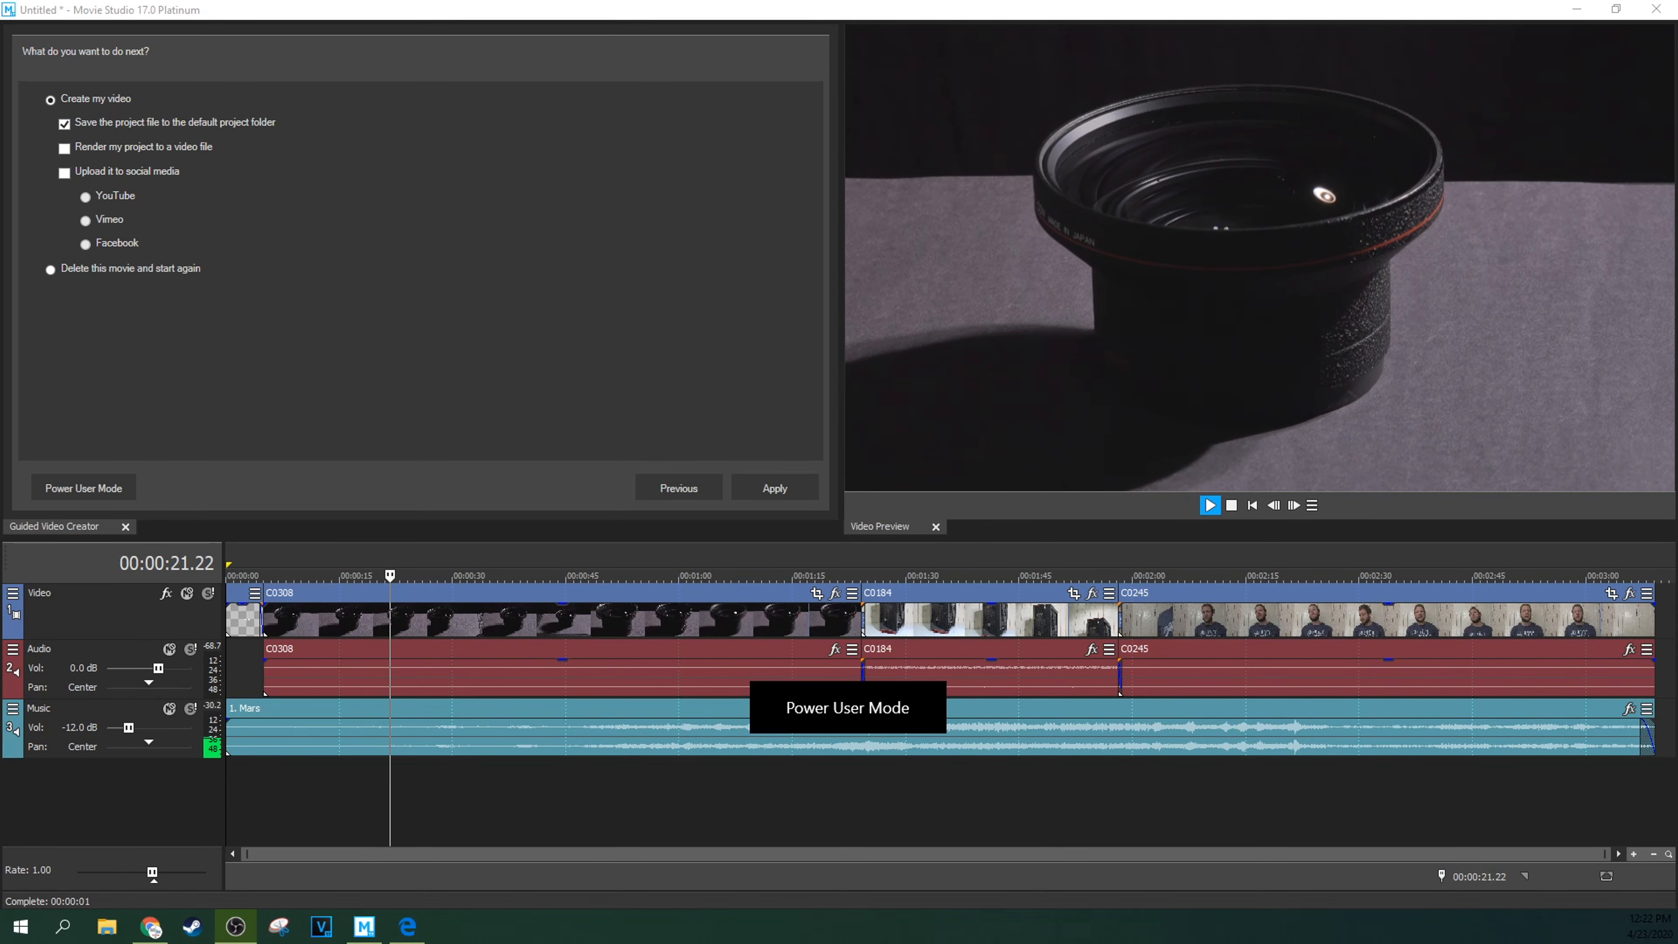
pyautogui.click(1228, 507)
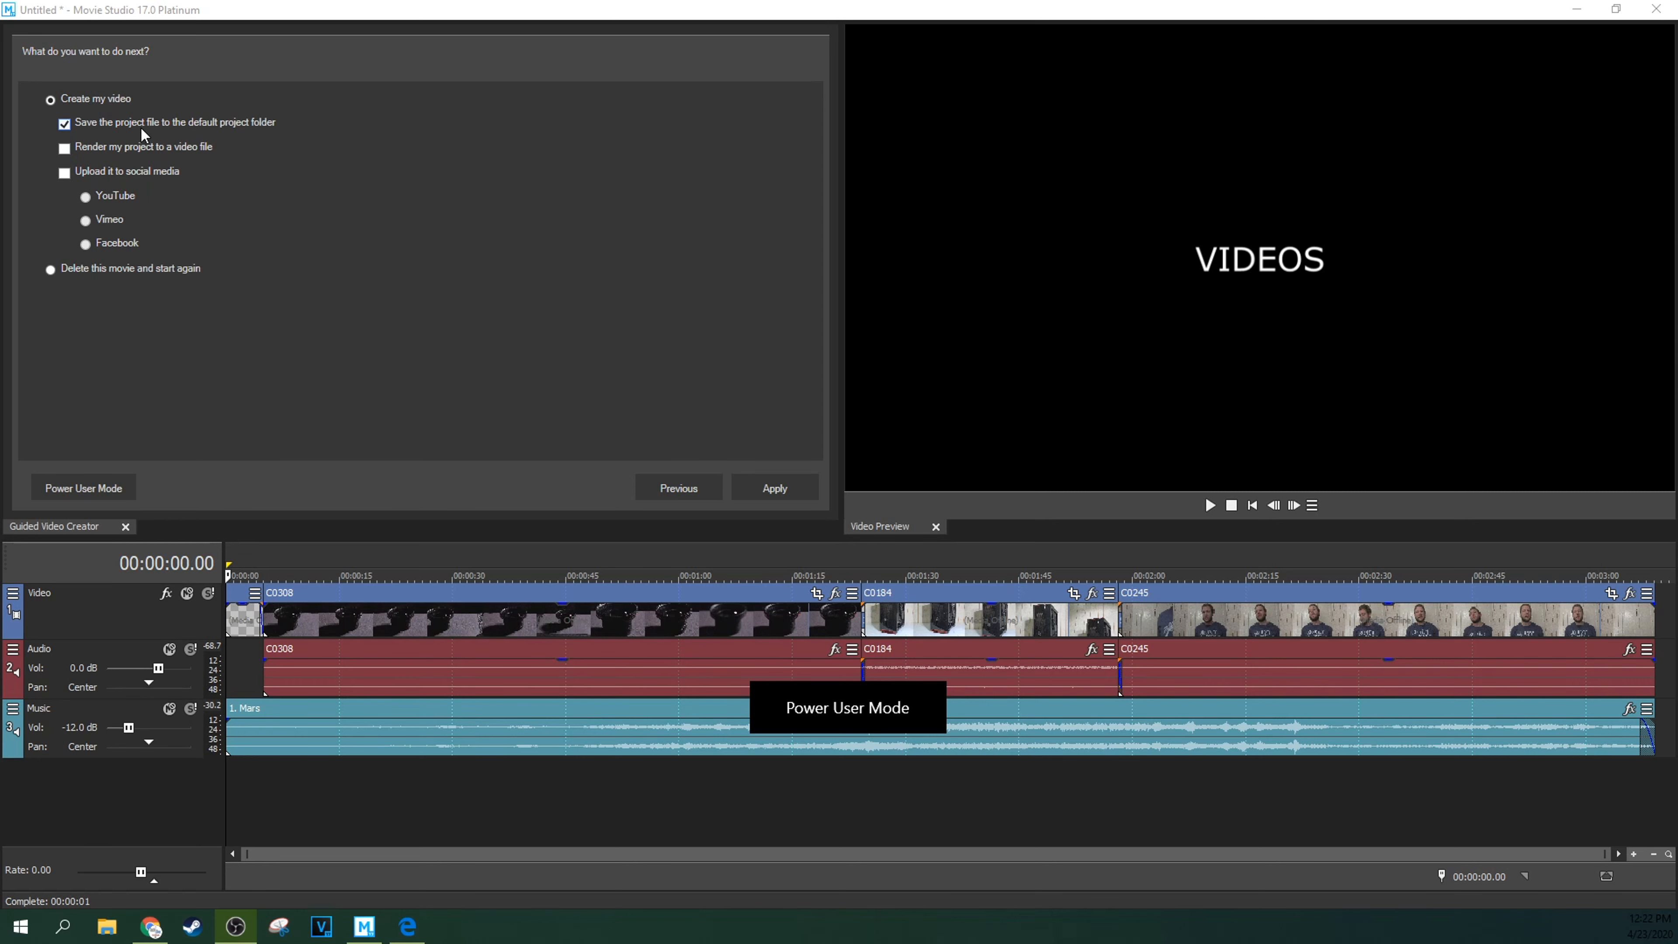
pyautogui.click(65, 150)
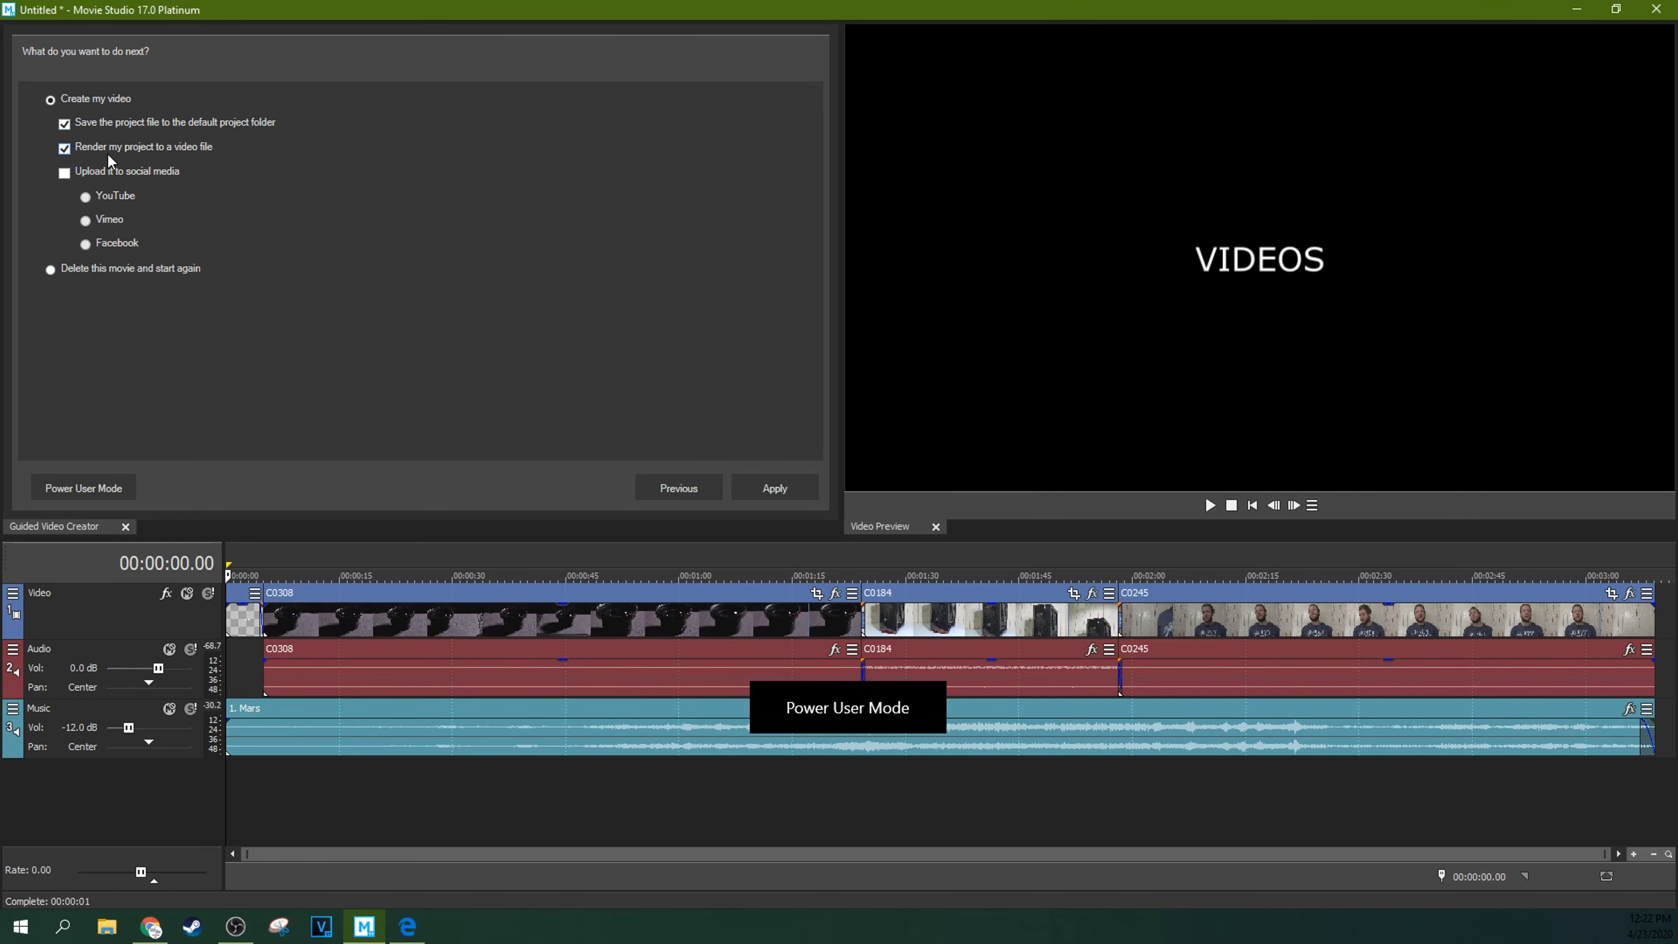
pyautogui.click(65, 175)
pyautogui.click(64, 174)
pyautogui.click(58, 270)
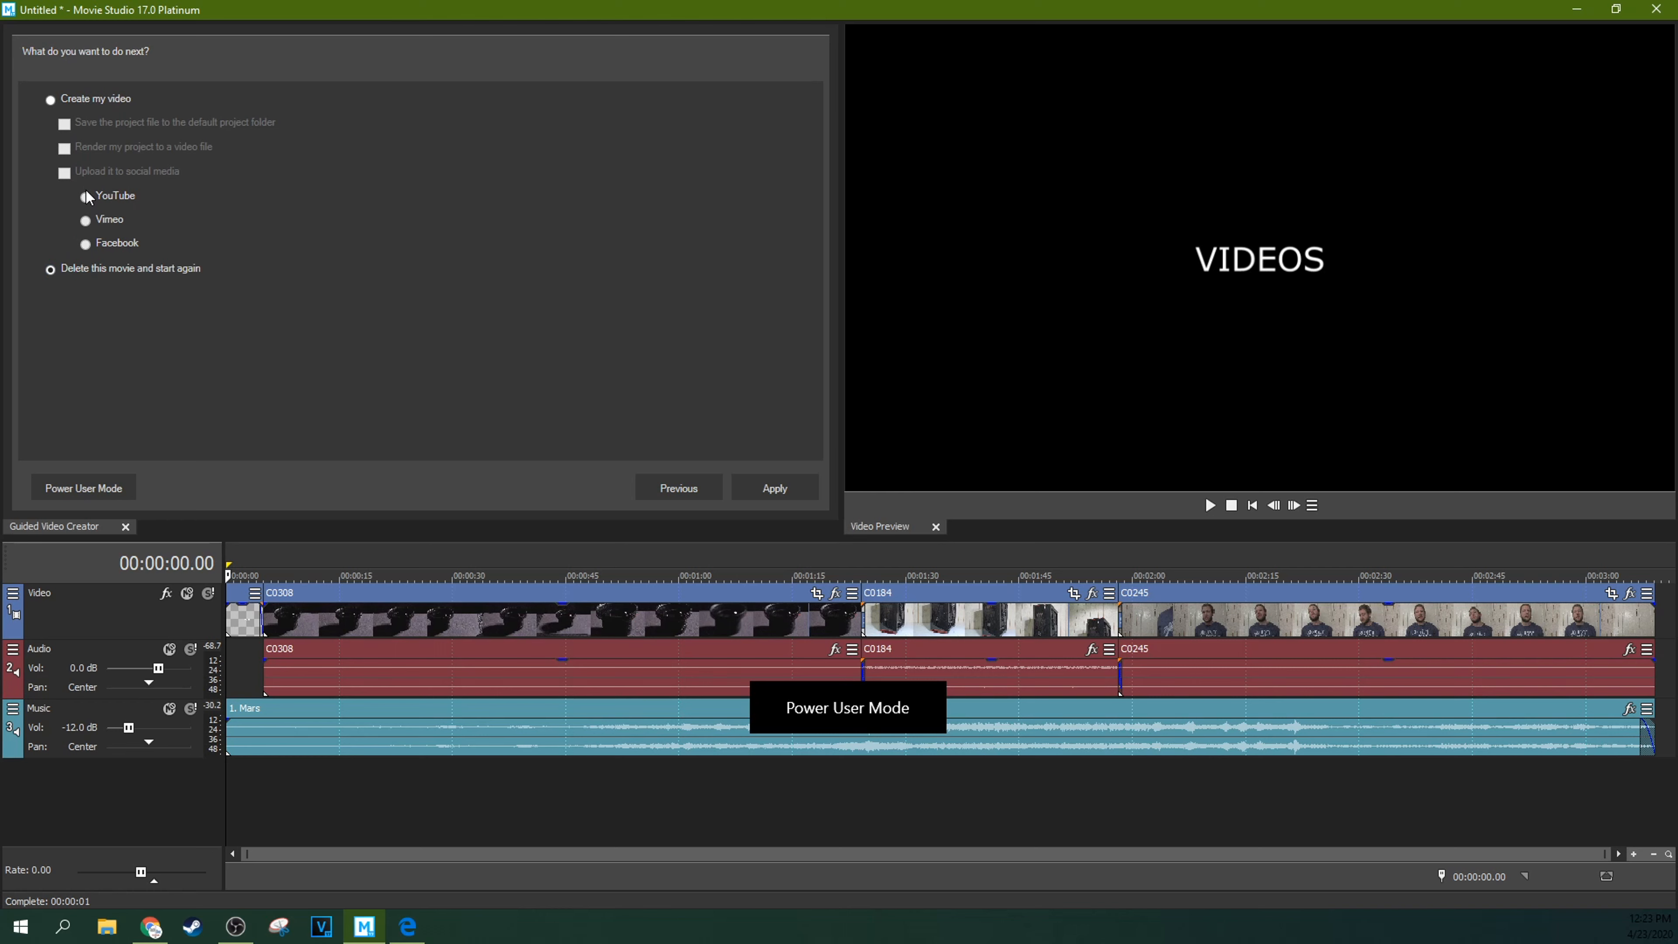
pyautogui.click(51, 100)
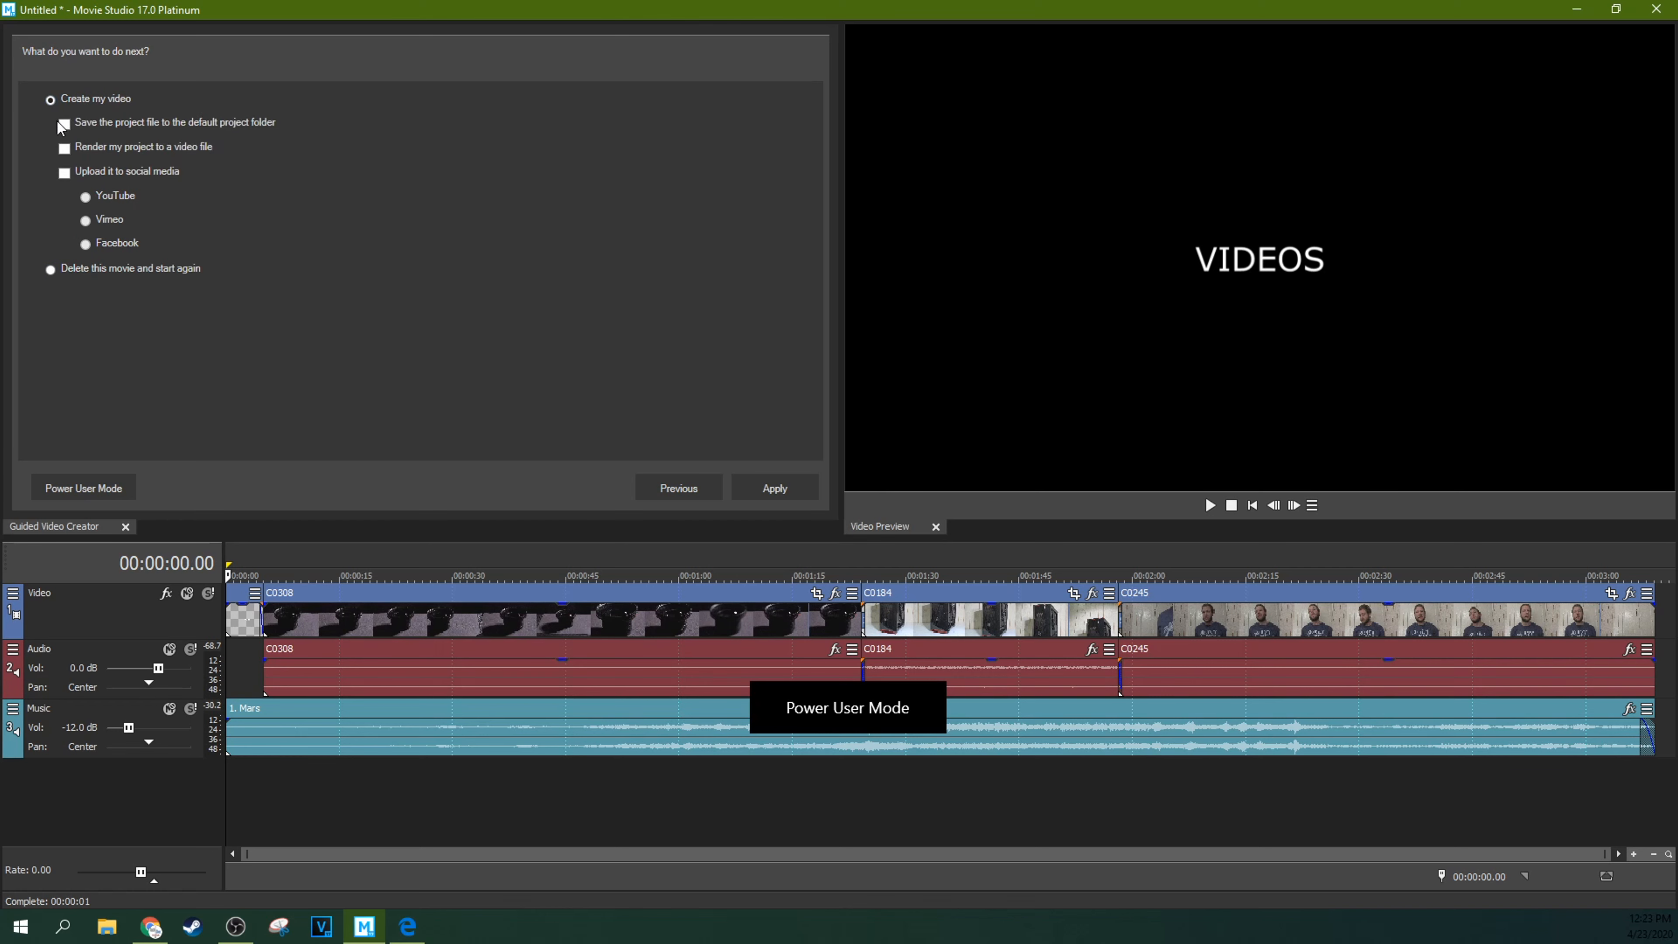
# - Choose to save the project file to the default project folder and render the project to a video file, and apply these choices
pyautogui.click(72, 123)
pyautogui.click(66, 148)
pyautogui.click(753, 491)
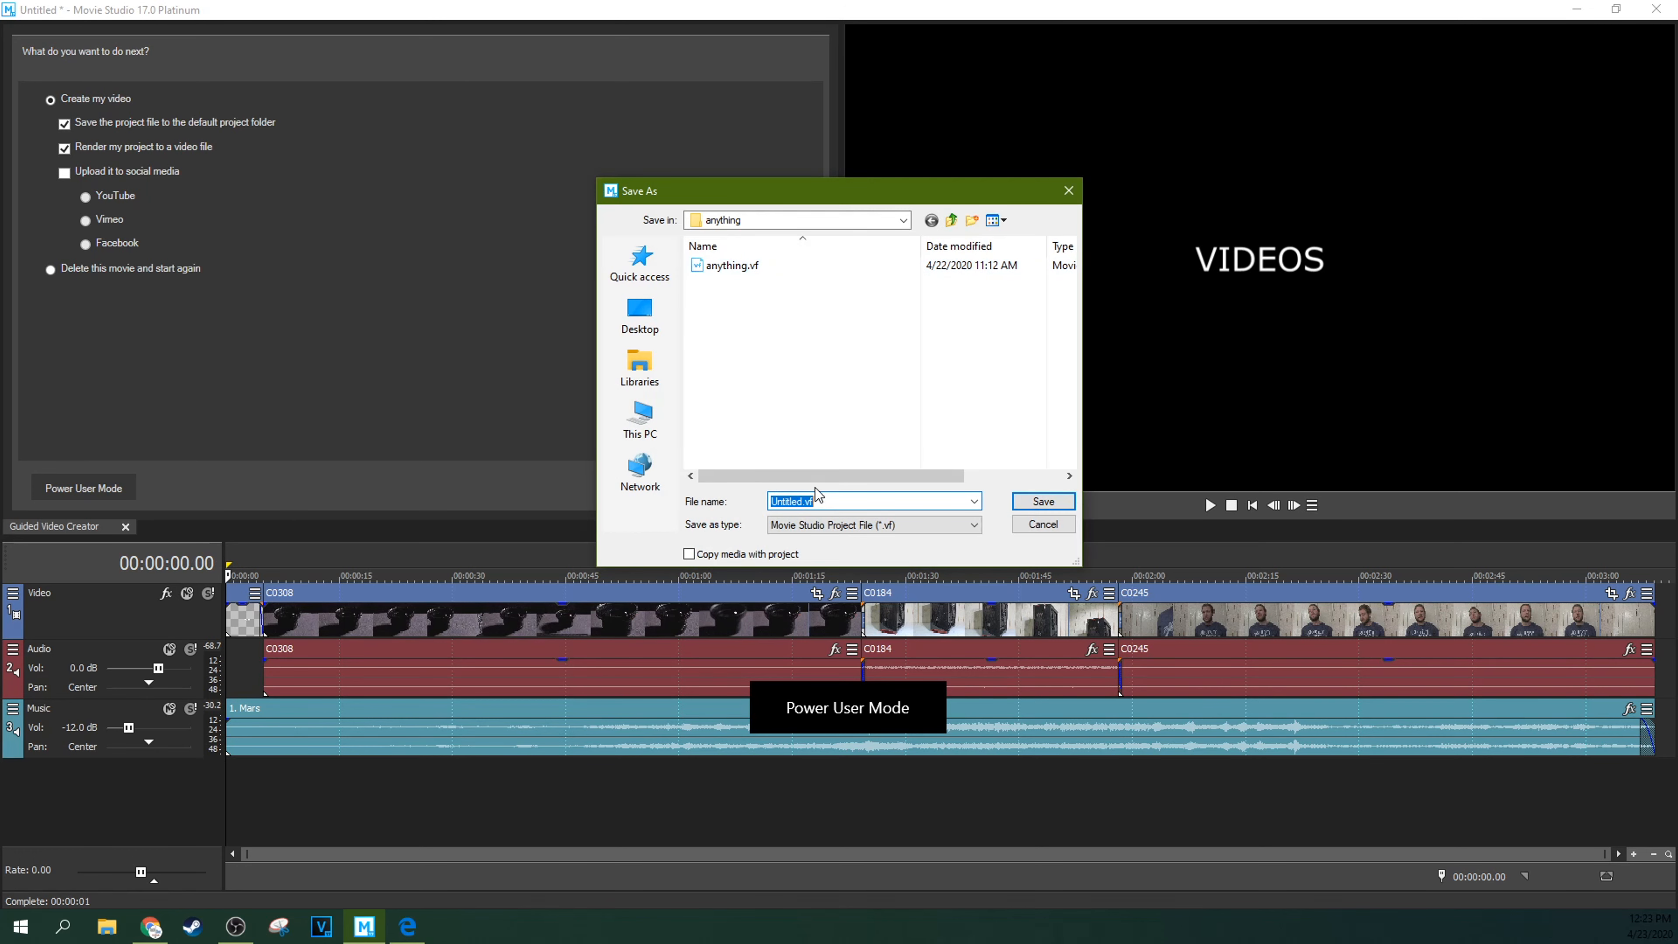
# - Save the project as example.vf in the "anything" folder and let it render to a video file
pyautogui.click(801, 501)
pyautogui.press('BackSpace')
pyautogui.press('BackSpace')
pyautogui.press('BackSpace')
pyautogui.press('BackSpace')
pyautogui.press('BackSpace')
pyautogui.press('BackSpace')
pyautogui.press('BackSpace')
pyautogui.press('BackSpace')
pyautogui.write('example')
pyautogui.click(829, 505)
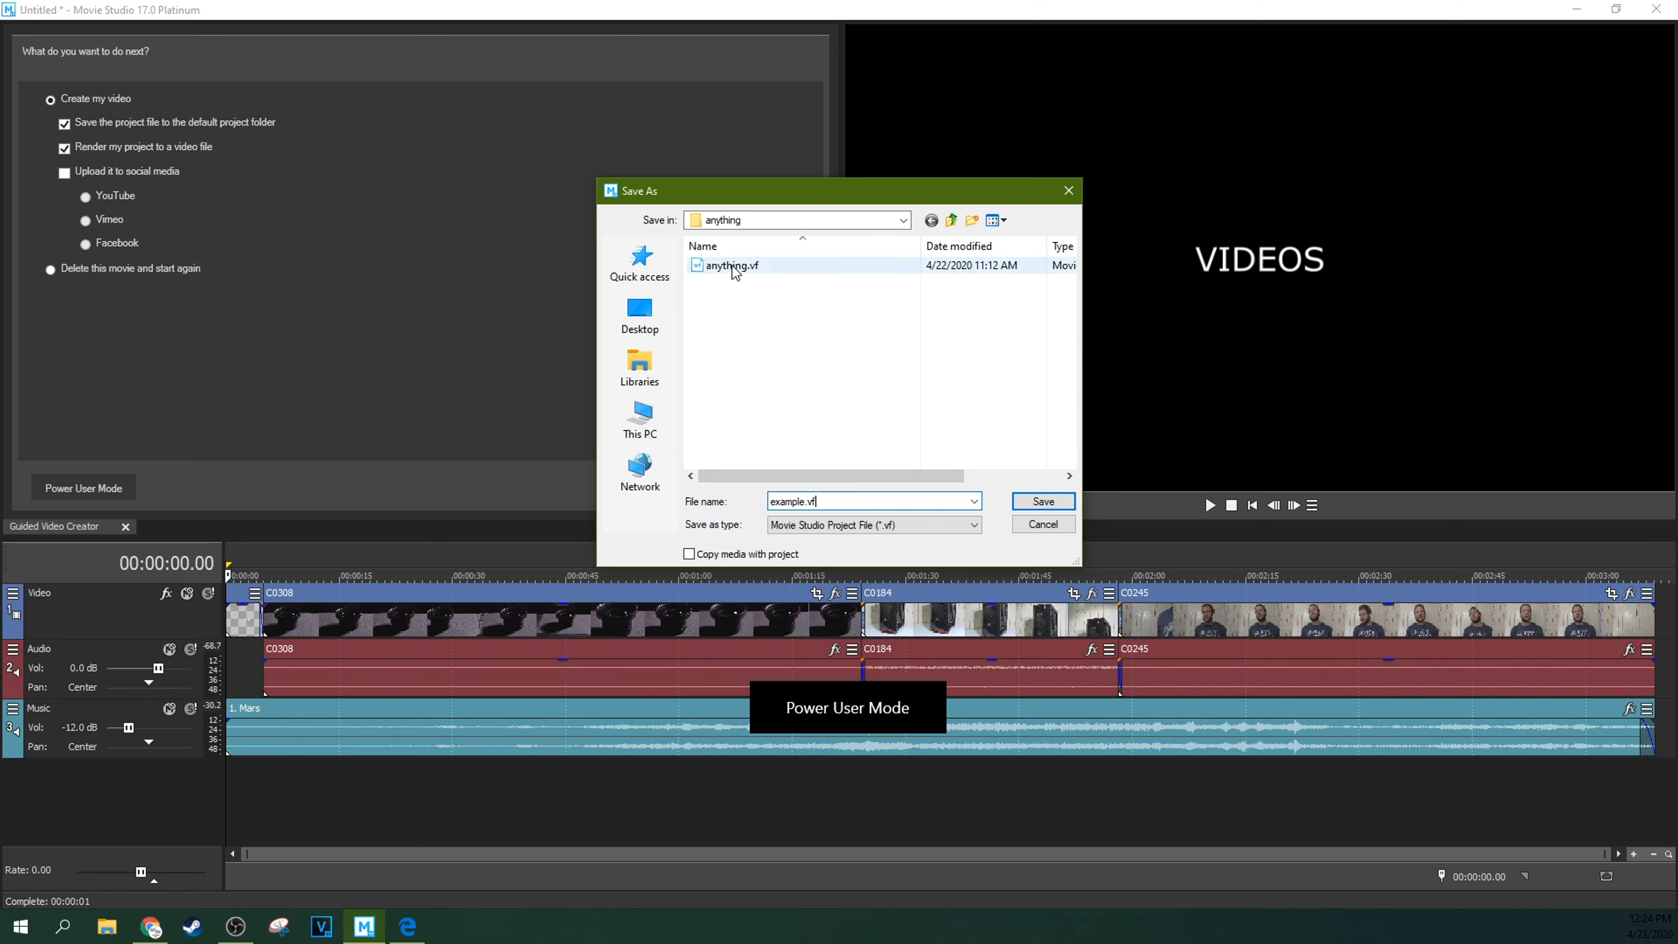
pyautogui.click(1047, 503)
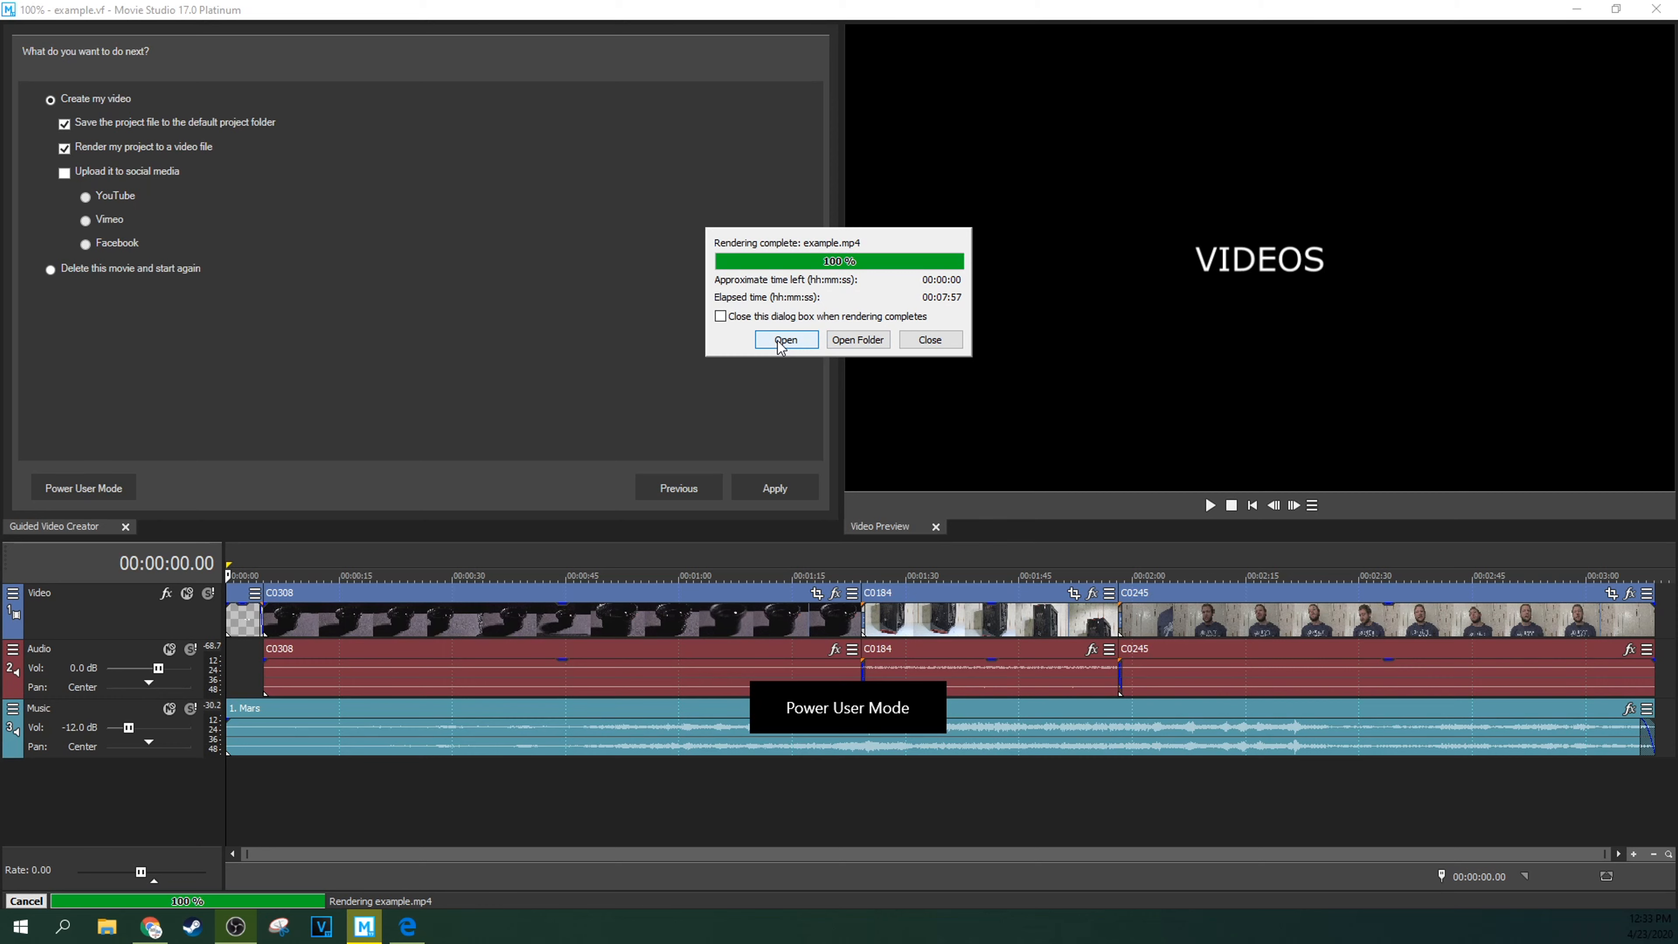
# - Open the folder containing the finished render and play example.mp4
pyautogui.click(856, 340)
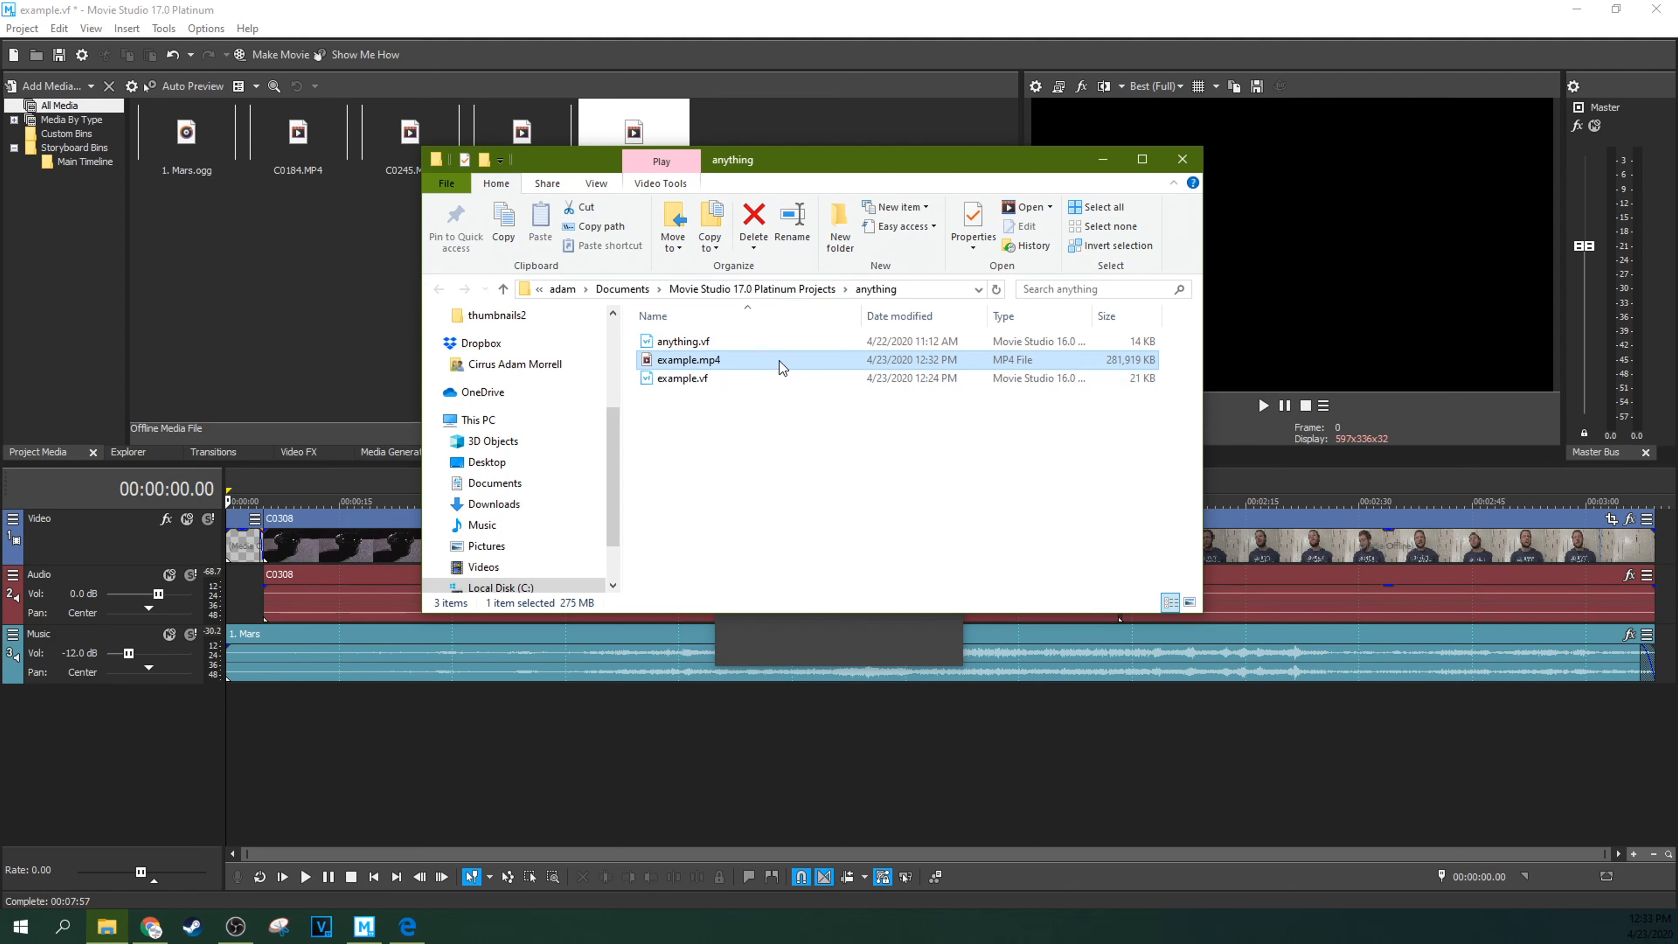
pyautogui.doubleClick(712, 364)
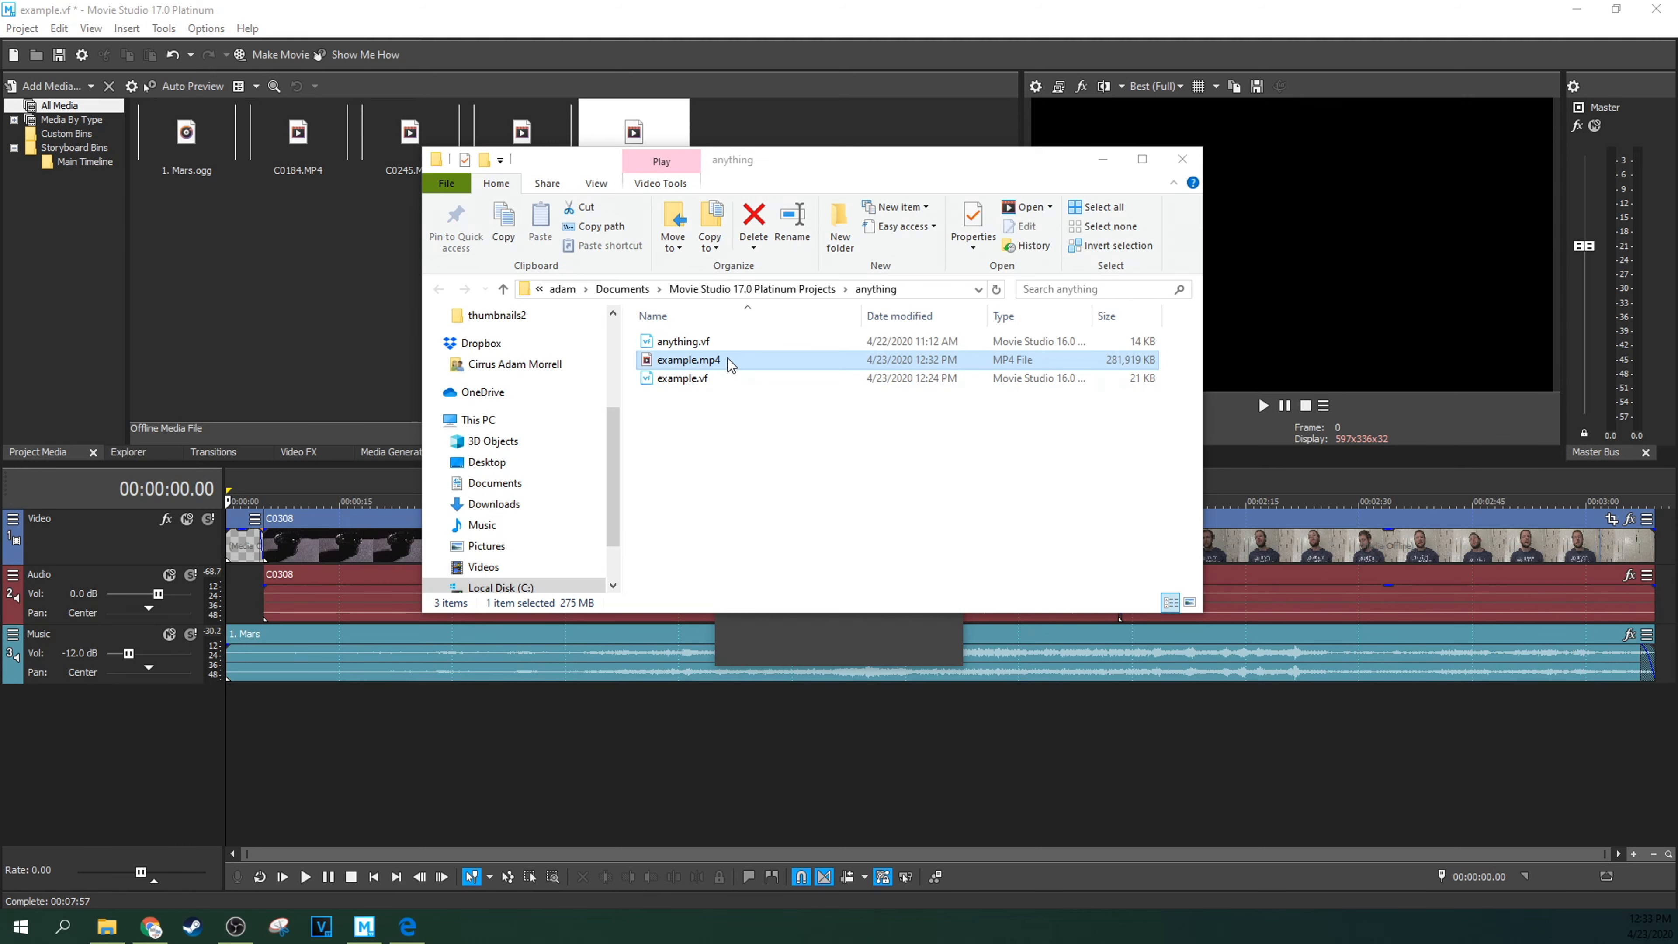
pyautogui.click(528, 291)
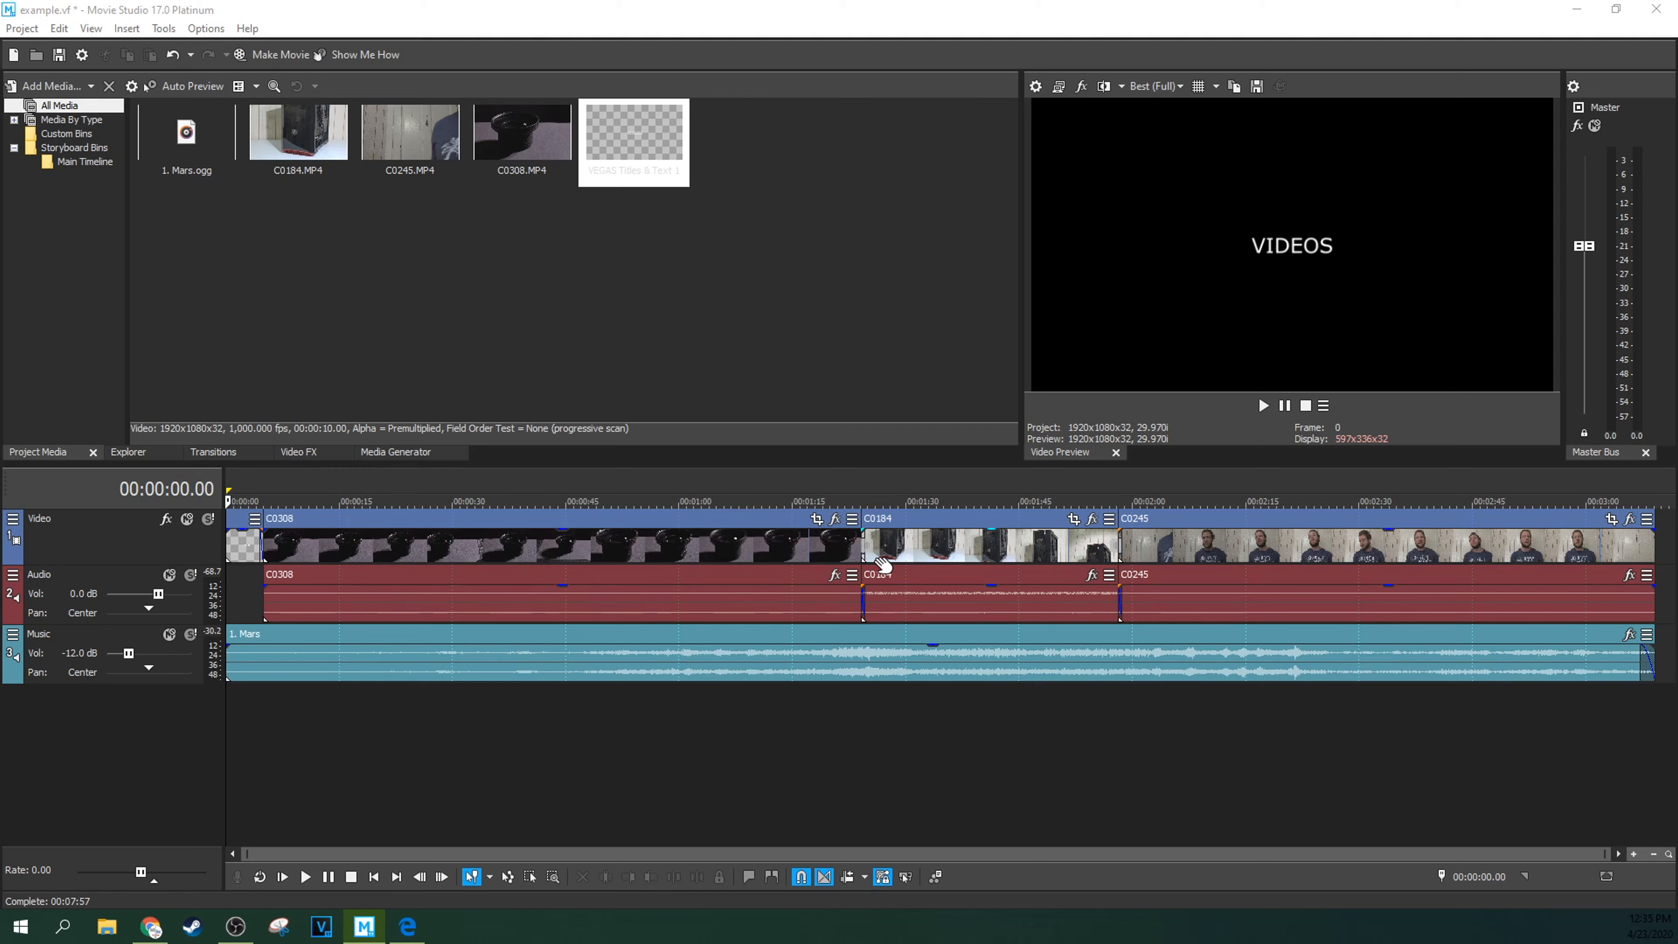
# - Trim about 3 seconds off the end of clip C0245 and shorten the Mars music to end at the same point
pyautogui.click(1641, 539)
pyautogui.moveTo(1642, 538); pyautogui.dragTo(1630, 539)
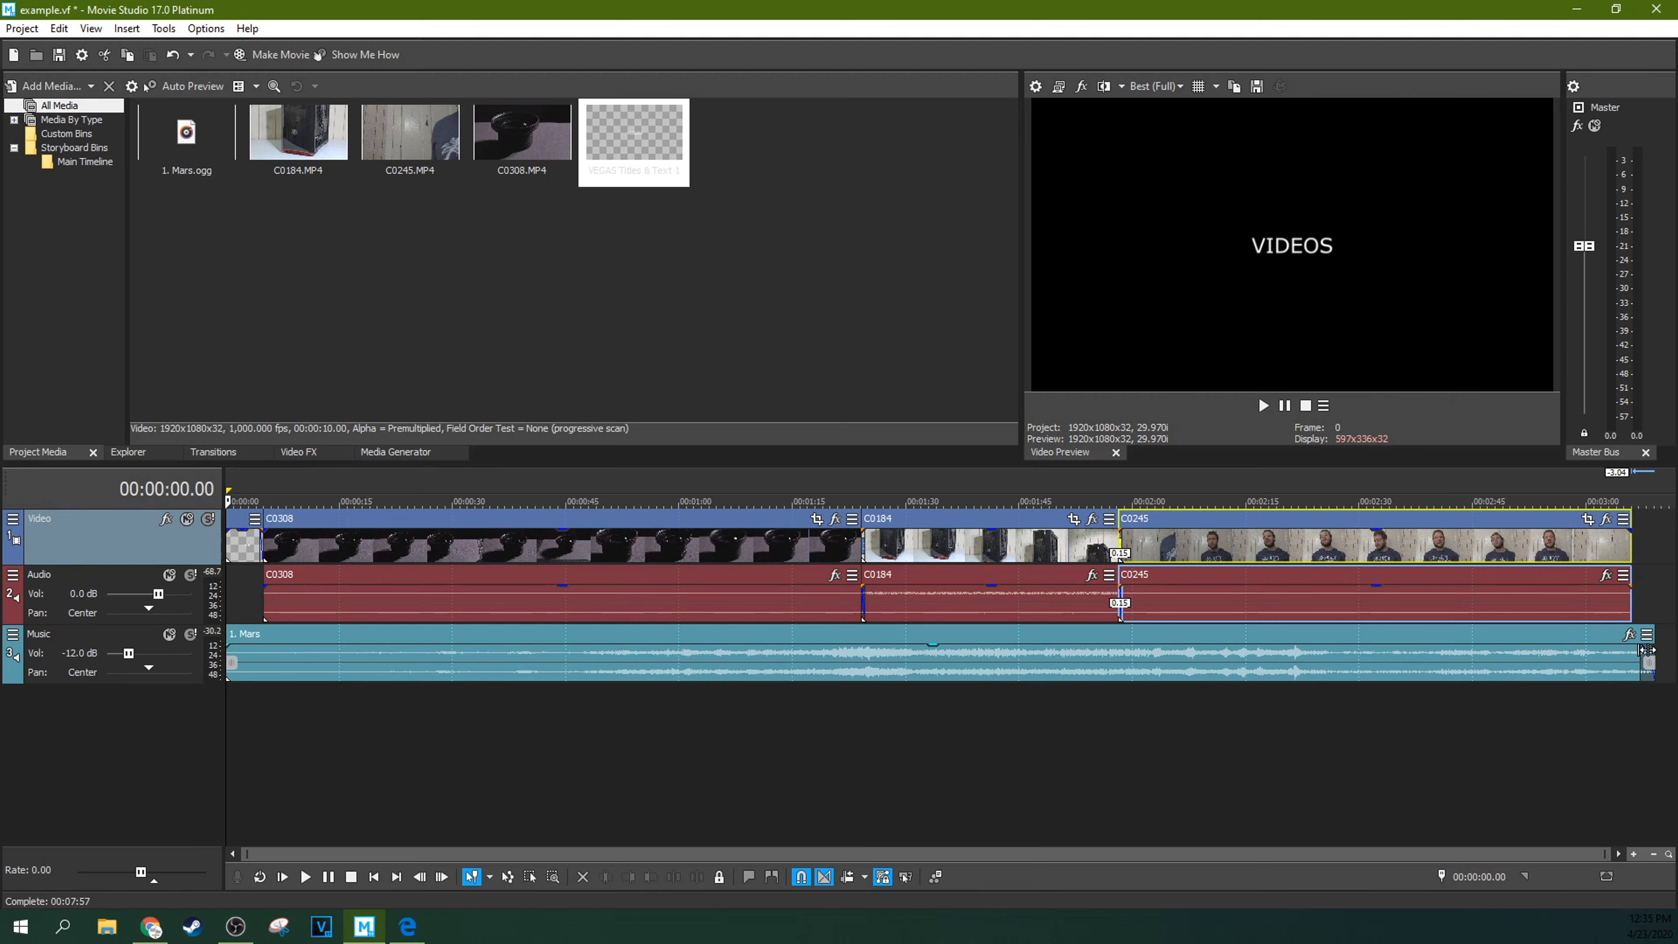
pyautogui.moveTo(1646, 652); pyautogui.dragTo(1622, 654)
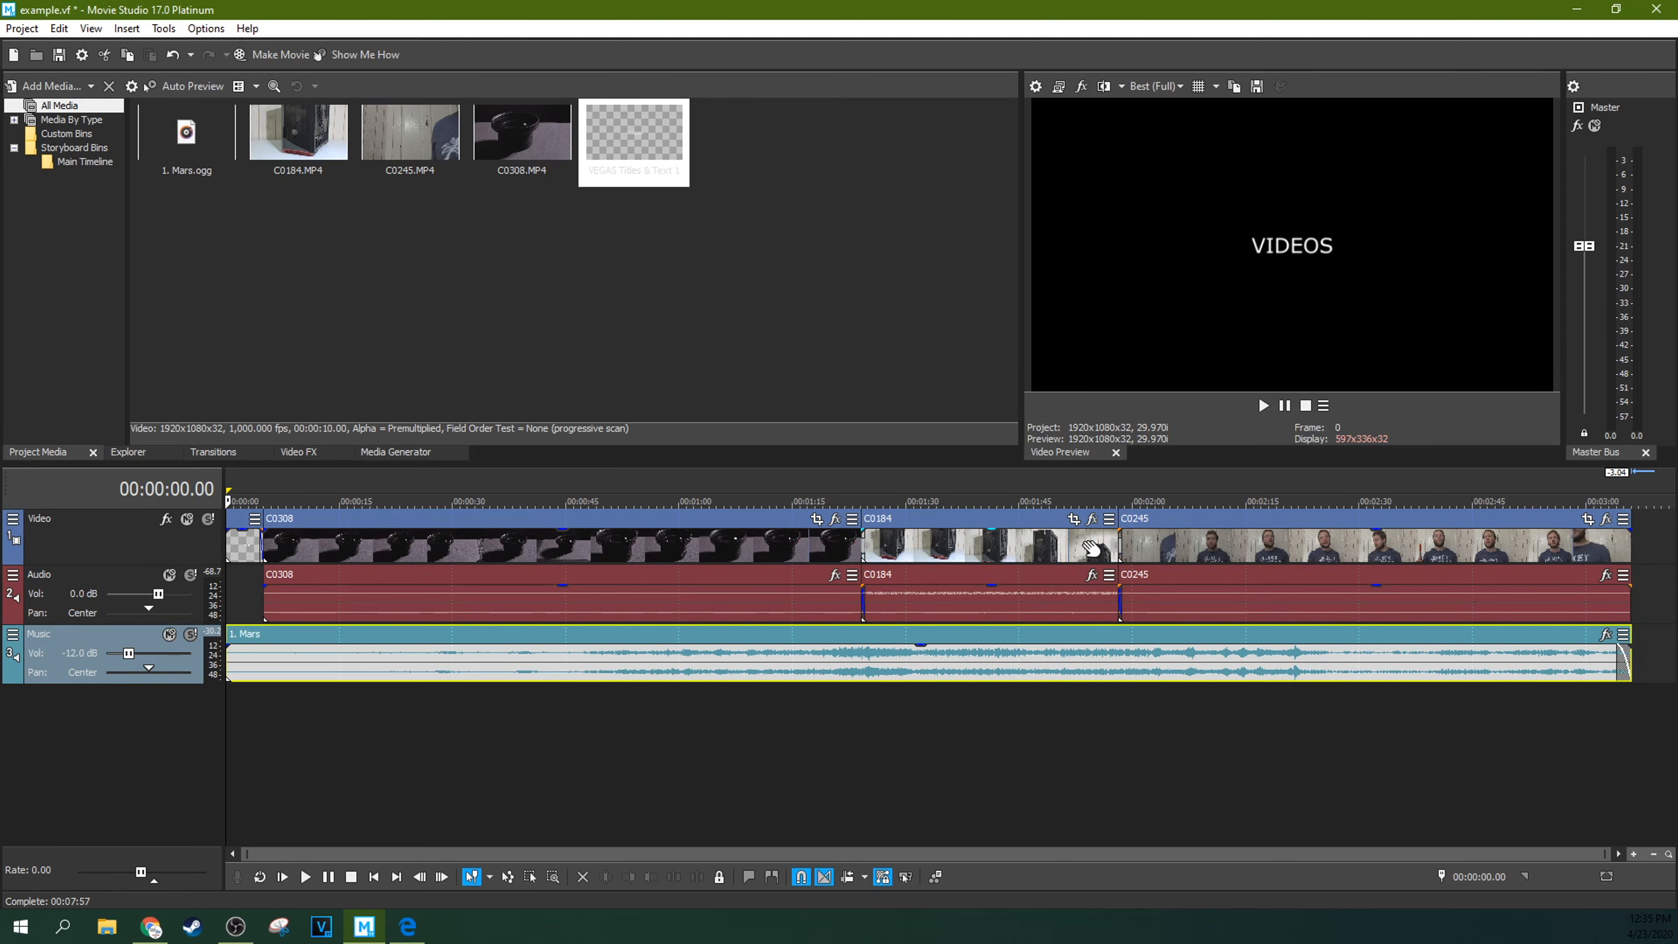
# - Insert a new video track above the Video track and trim about 1 second off the start of the title event
pyautogui.rightClick(182, 554)
pyautogui.click(238, 592)
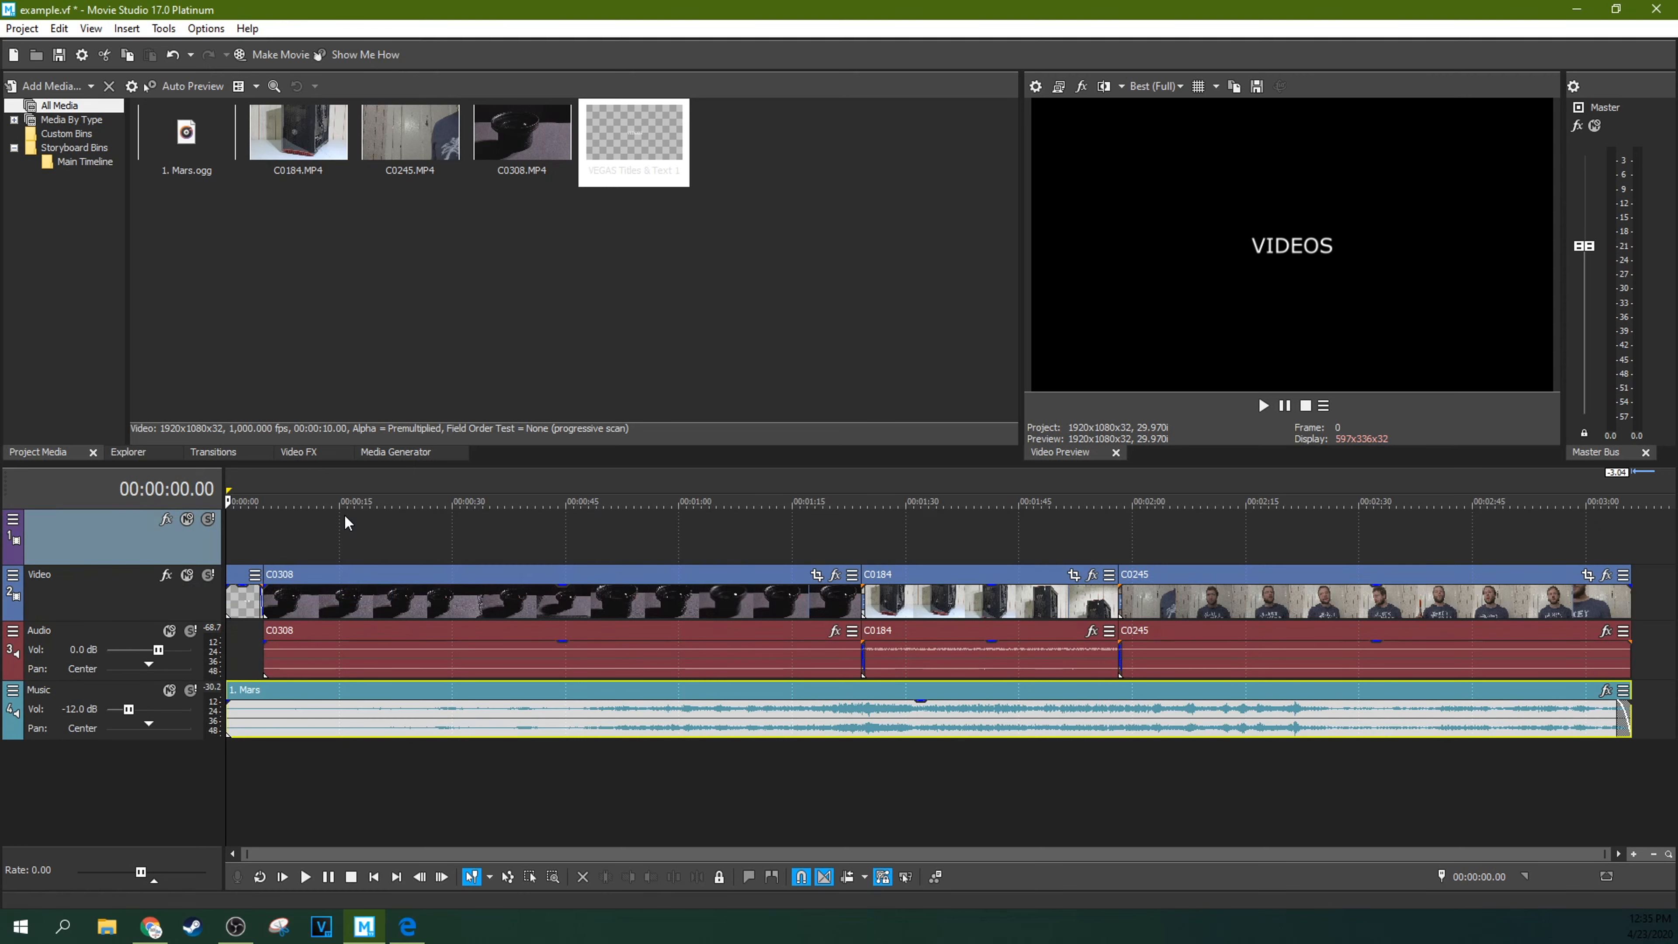
pyautogui.moveTo(233, 580); pyautogui.dragTo(242, 563)
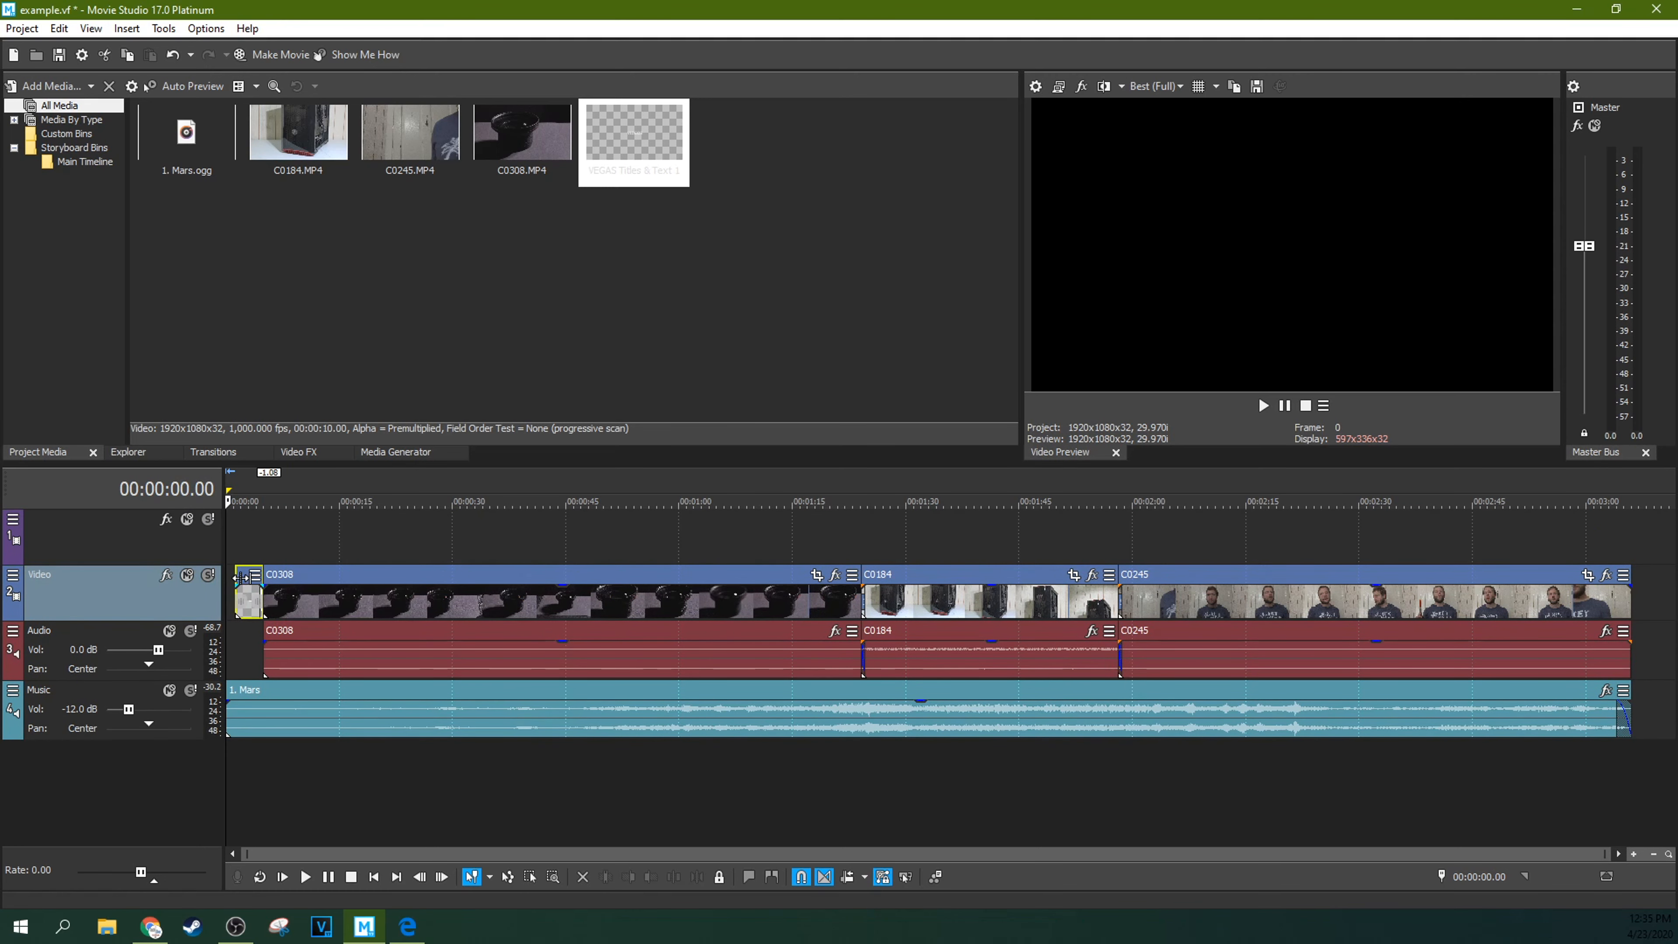
# - Move the title event onto the new track over the beginning of clip C0308 and preview the overlay at 00:00:06.23
pyautogui.scroll(5, 240, 579)
pyautogui.moveTo(383, 585); pyautogui.dragTo(572, 539)
pyautogui.click(555, 605)
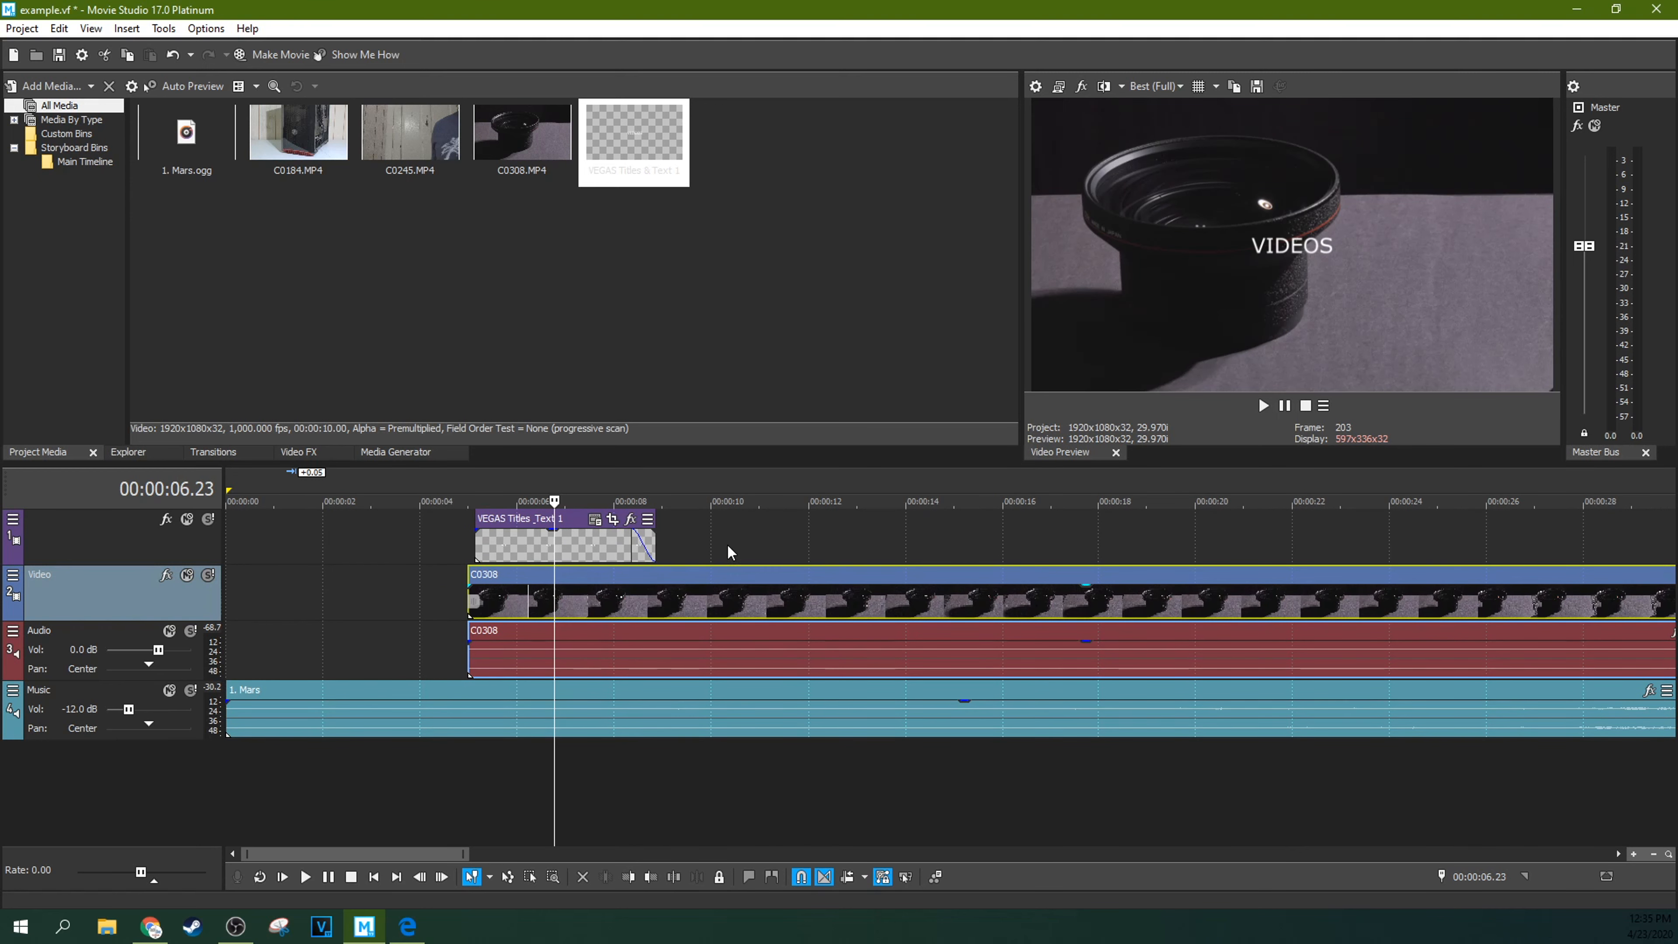